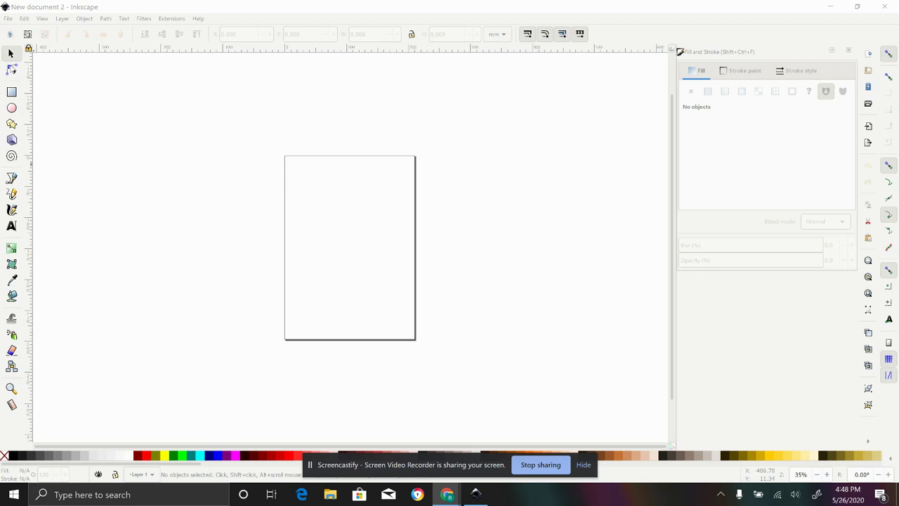
- Draw a black rectangle as a first attempt, move it, then delete it
{"action": "left_click", "coordinate": [11, 92]}
{"action": "left_click_drag", "start_coordinate": [92, 122], "coordinate": [345, 246]}
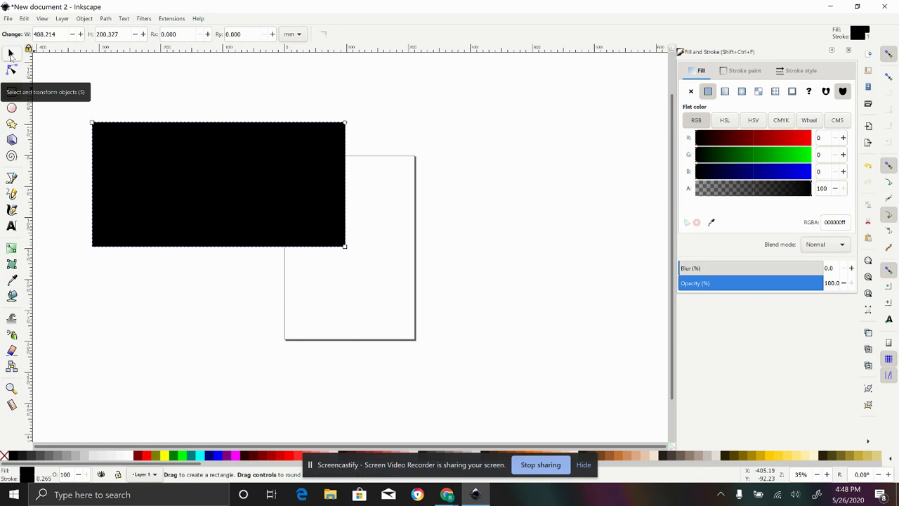
{"action": "left_click", "coordinate": [10, 54]}
{"action": "left_click_drag", "start_coordinate": [109, 135], "coordinate": [292, 187]}
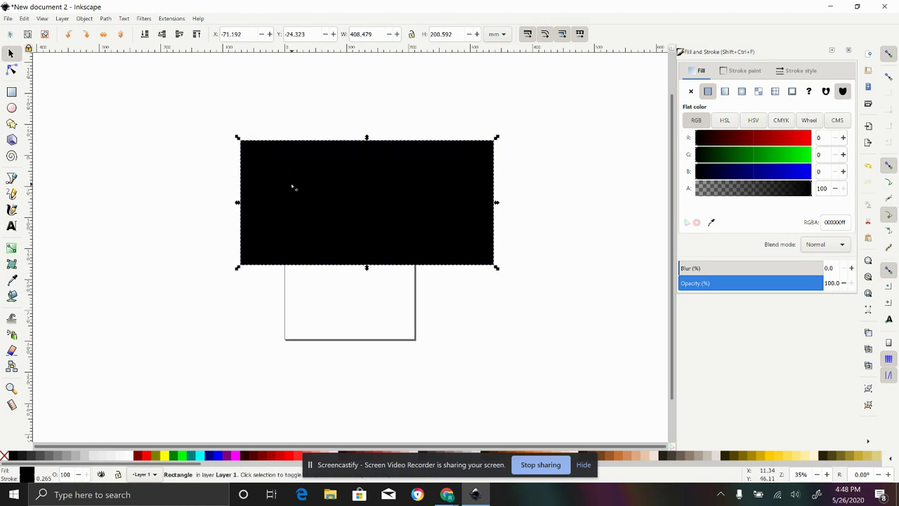
{"action": "key", "text": "Delete"}
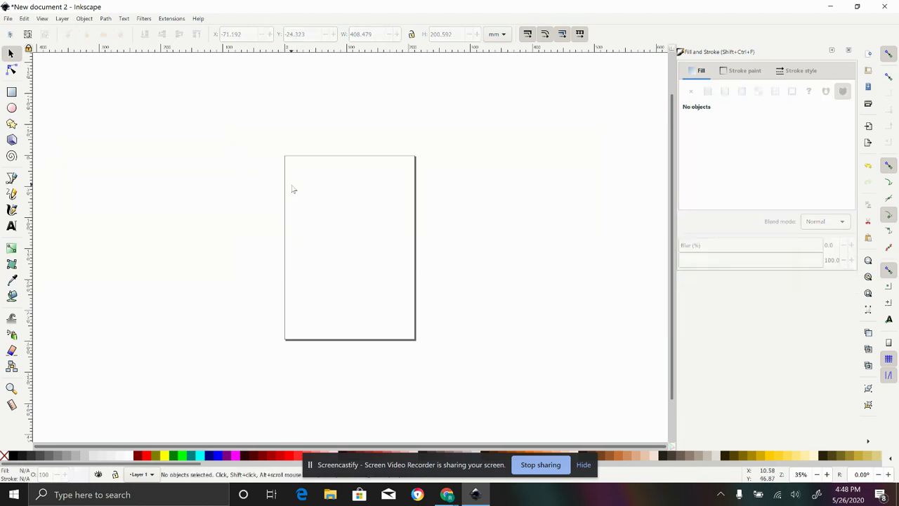
- Draw a new wide black rectangle, delete the tiny stray one, and move it across the page middle
{"action": "left_click", "coordinate": [12, 94]}
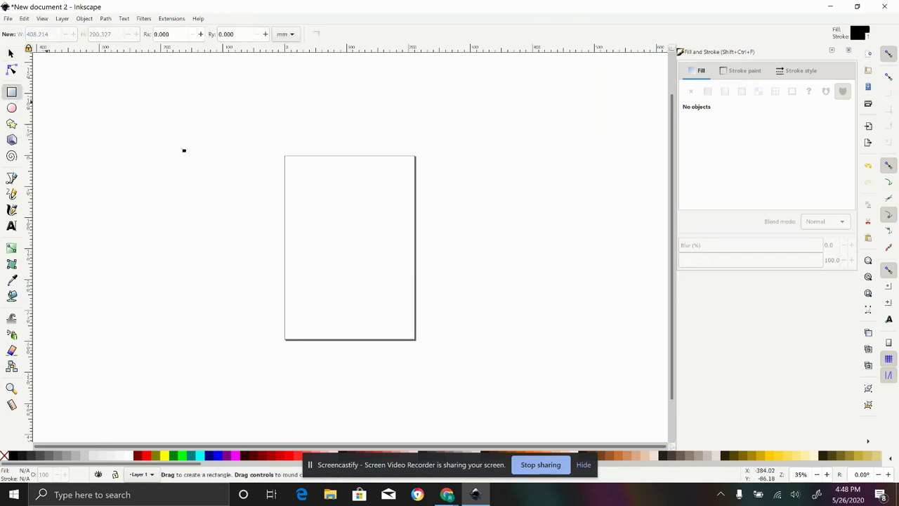
{"action": "left_click_drag", "start_coordinate": [212, 152], "coordinate": [463, 241]}
{"action": "left_click_drag", "start_coordinate": [316, 195], "coordinate": [328, 196]}
{"action": "key", "text": "Delete"}
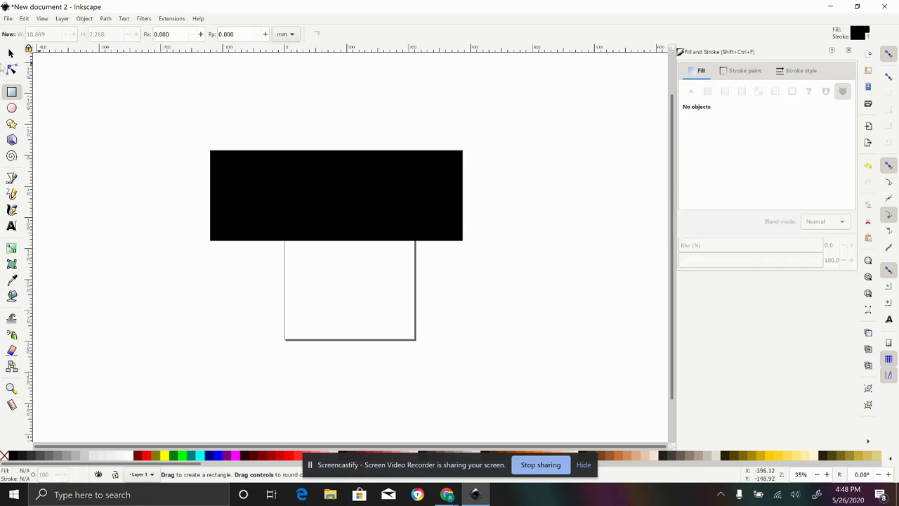
{"action": "left_click", "coordinate": [11, 52]}
{"action": "left_click_drag", "start_coordinate": [297, 187], "coordinate": [307, 237]}
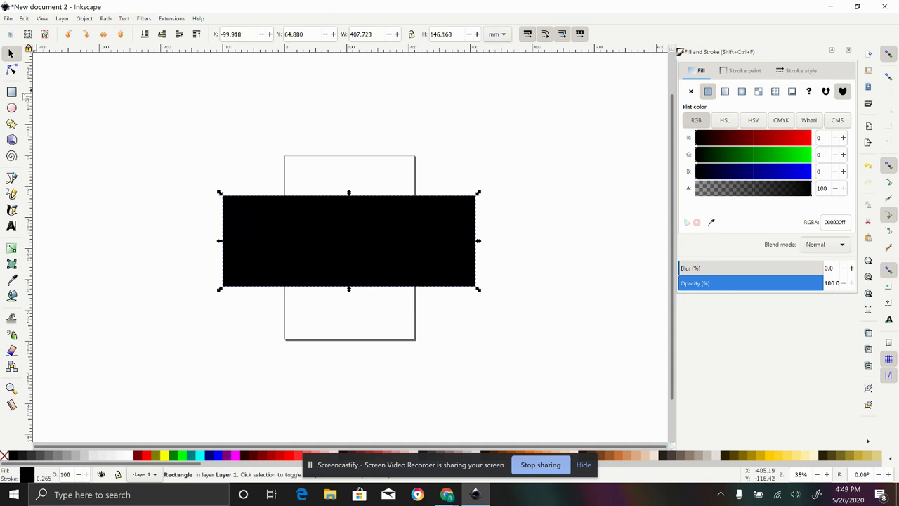
{"action": "left_click", "coordinate": [11, 91]}
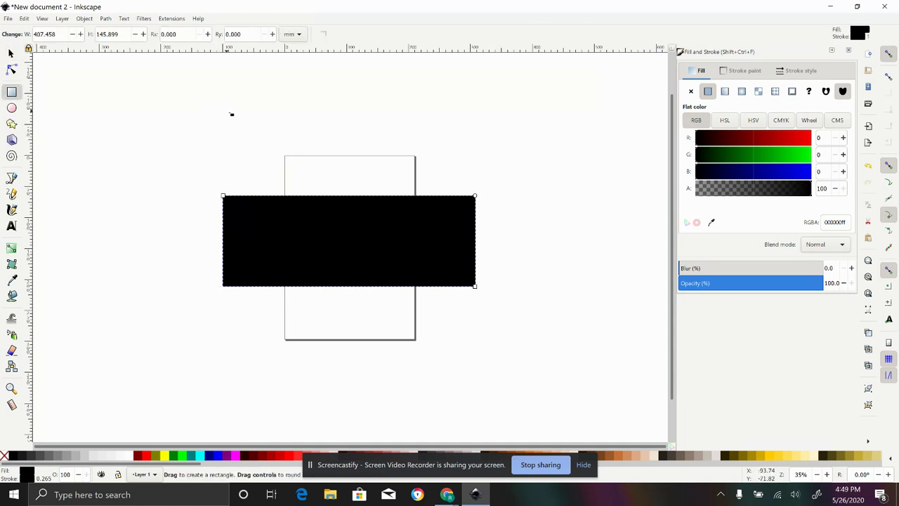
{"action": "left_click_drag", "start_coordinate": [228, 111], "coordinate": [472, 179]}
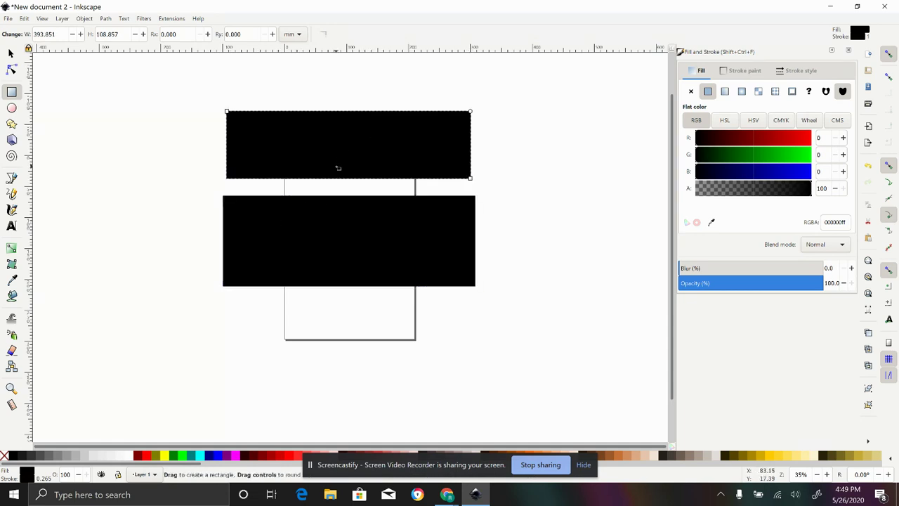
{"action": "left_click", "coordinate": [238, 460]}
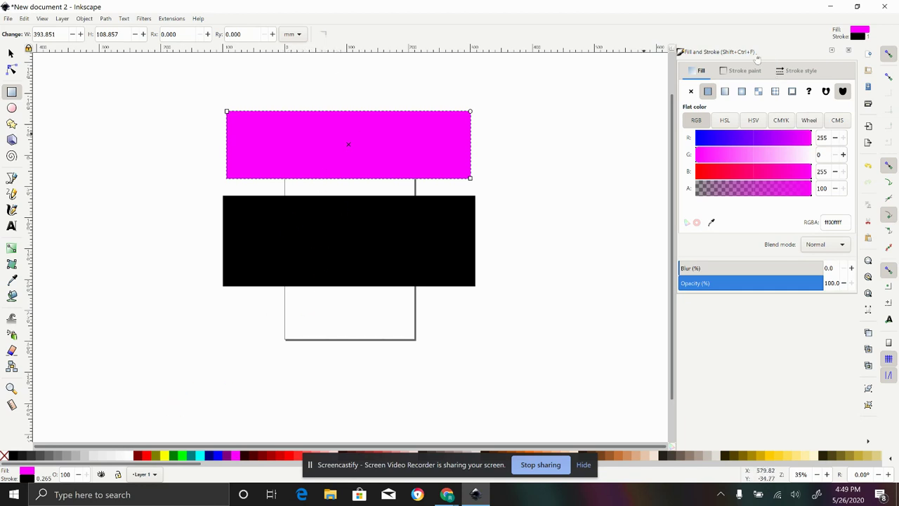
{"action": "left_click", "coordinate": [727, 73]}
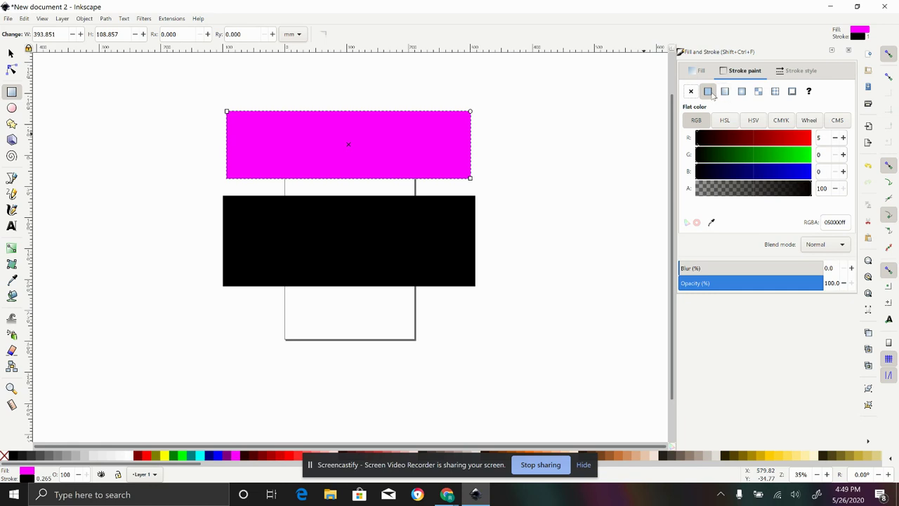
{"action": "left_click", "coordinate": [796, 142]}
{"action": "left_click", "coordinate": [11, 53]}
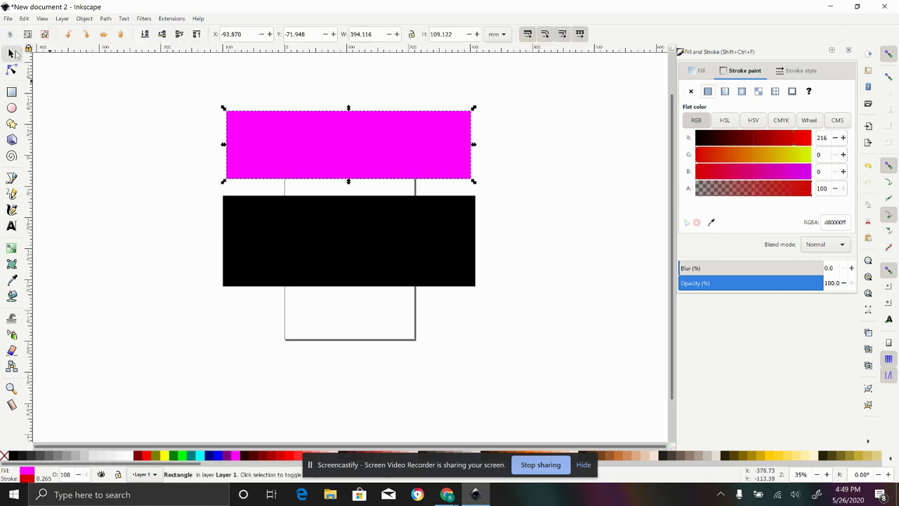
{"action": "left_click", "coordinate": [173, 127]}
{"action": "left_click", "coordinate": [325, 165]}
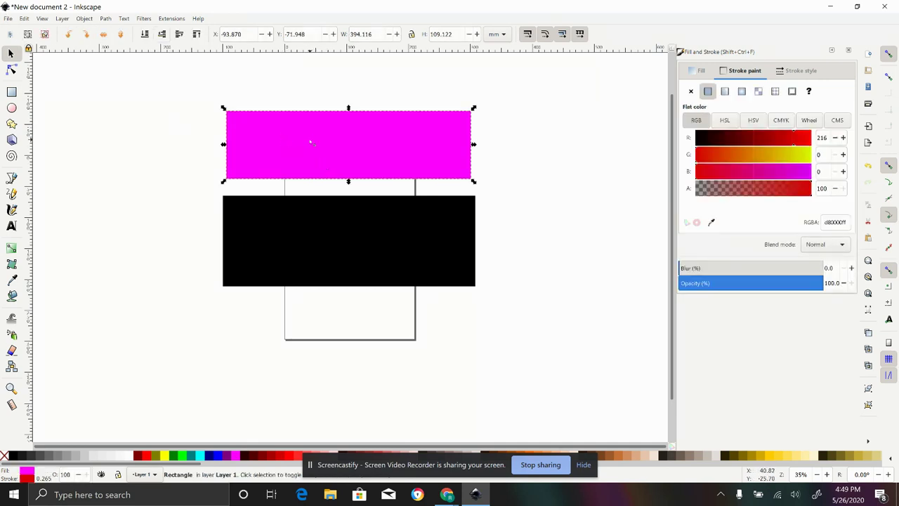
{"action": "key", "text": "Delete"}
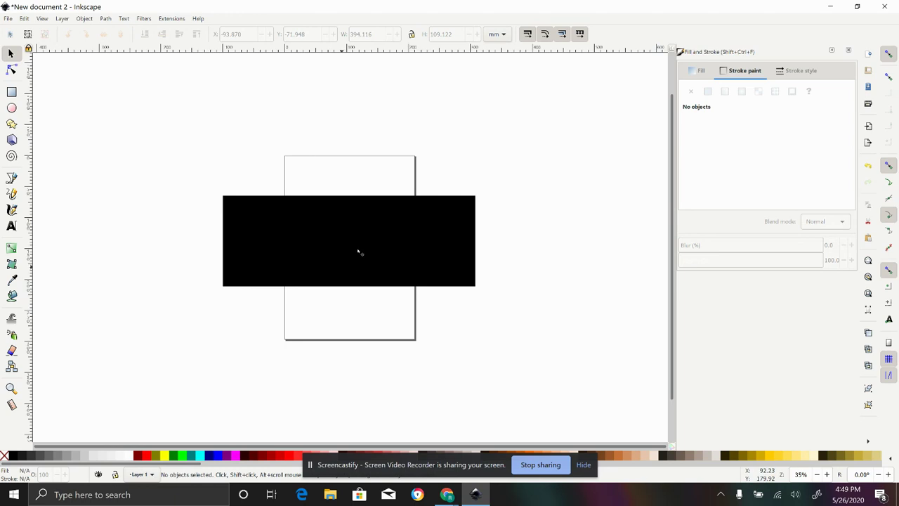
- Rotate the black band about 90° so it stands upright, roughly 148 × 408 mm
{"action": "left_click", "coordinate": [407, 249]}
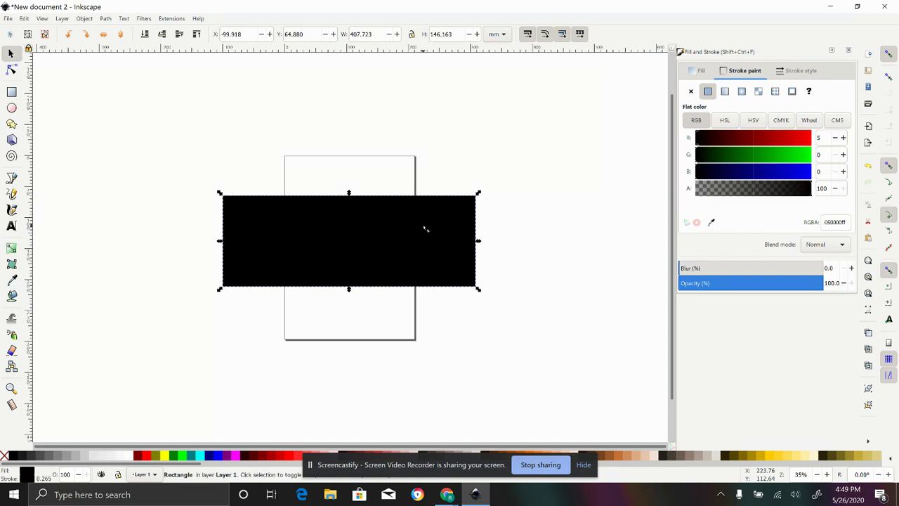
{"action": "left_click", "coordinate": [421, 229]}
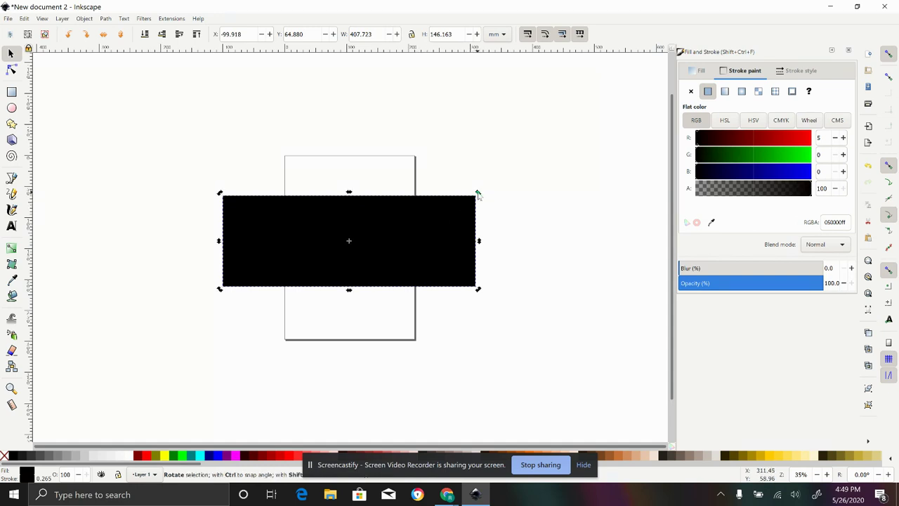
{"action": "left_click_drag", "start_coordinate": [478, 195], "coordinate": [314, 131]}
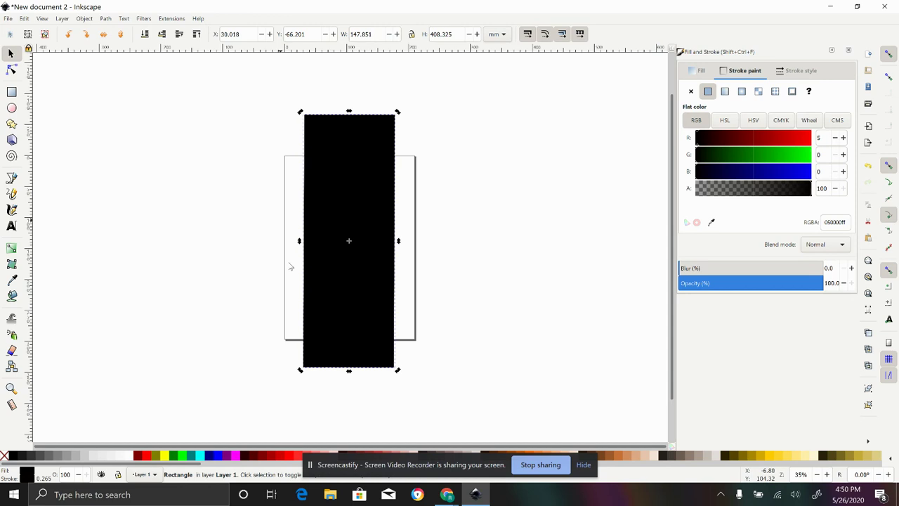
{"action": "left_click", "coordinate": [456, 291]}
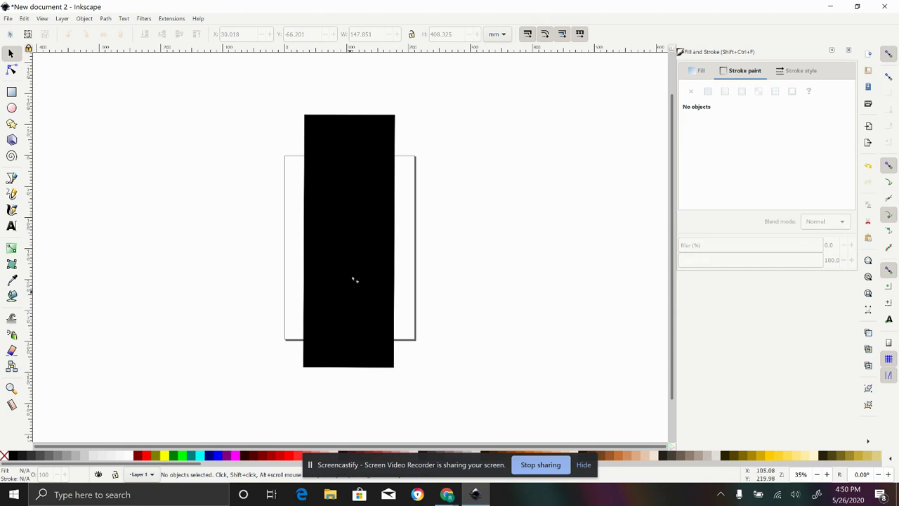
{"action": "left_click", "coordinate": [355, 218]}
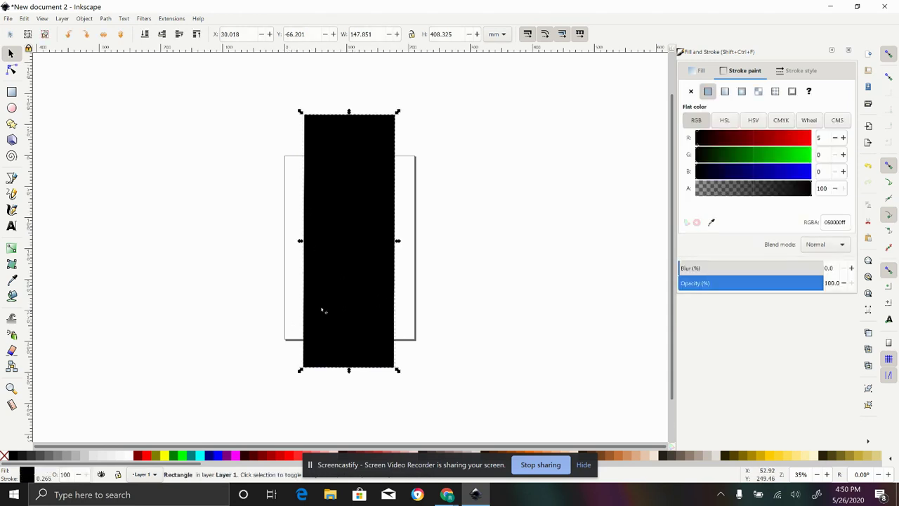
- Switch the toolbar measurement units to inches and reselect the black rectangle
{"action": "left_click", "coordinate": [498, 35]}
{"action": "left_click", "coordinate": [493, 54]}
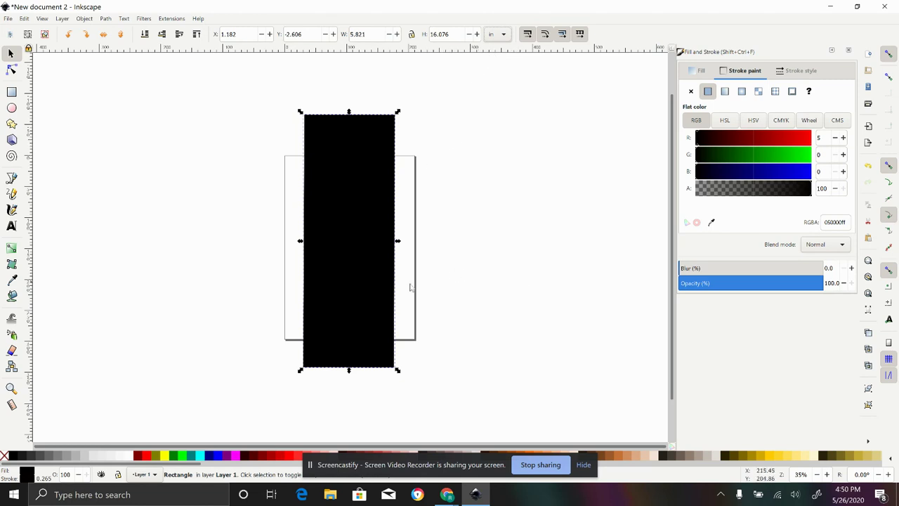
{"action": "left_click", "coordinate": [422, 311]}
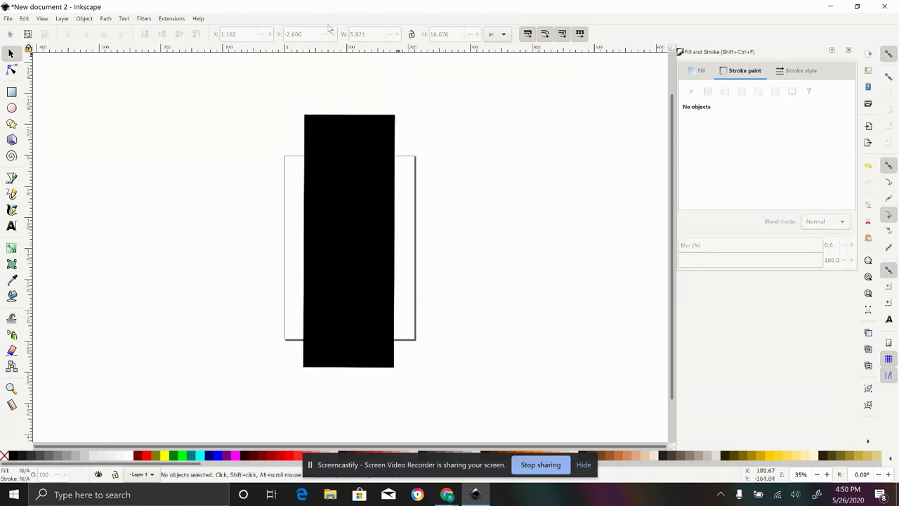
{"action": "left_click", "coordinate": [365, 142]}
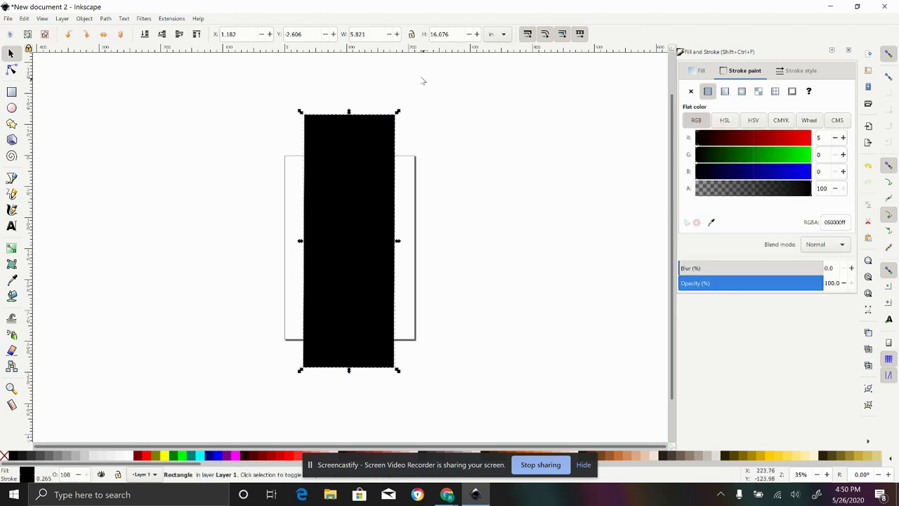
- Resize the bar to 0.5 in wide by 2 in high and move it to the page centre
{"action": "double_click", "coordinate": [450, 34]}
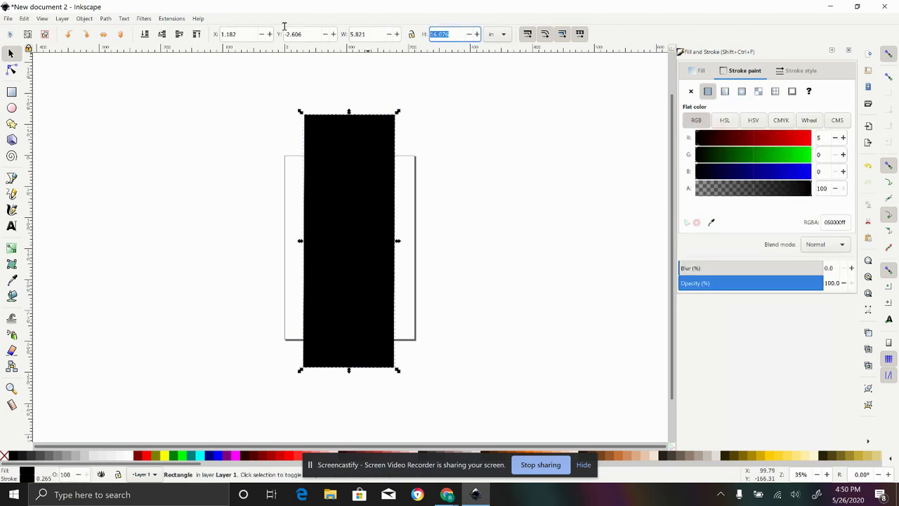
{"action": "type", "text": "2"}
{"action": "double_click", "coordinate": [372, 34]}
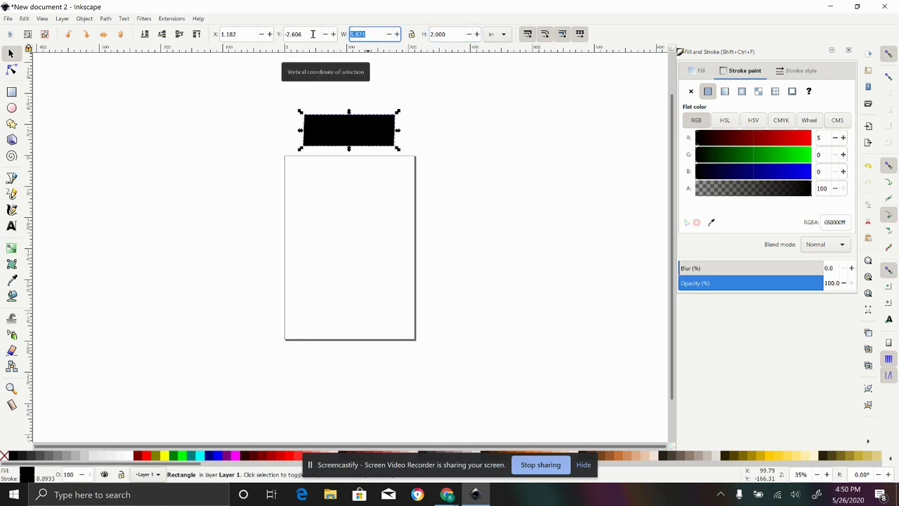
{"action": "key", "text": "BackSpace"}
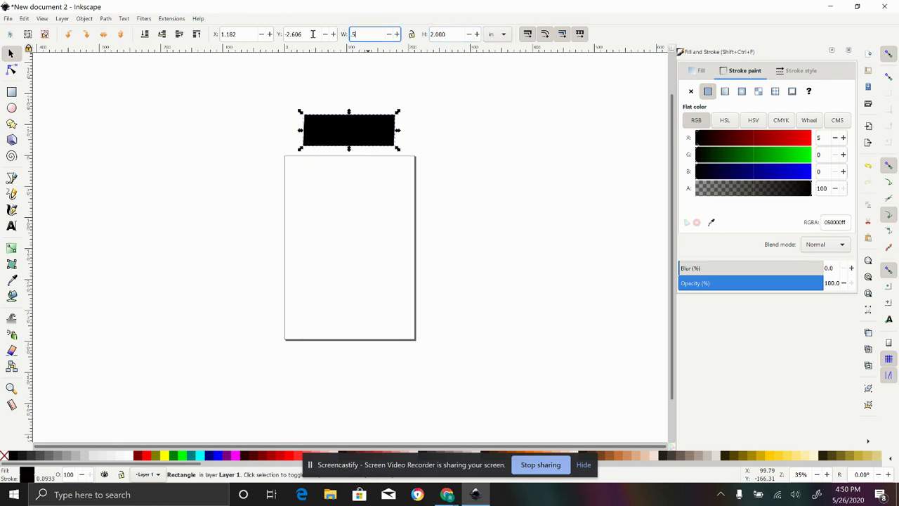
{"action": "type", "text": ".5"}
{"action": "key", "text": "Return"}
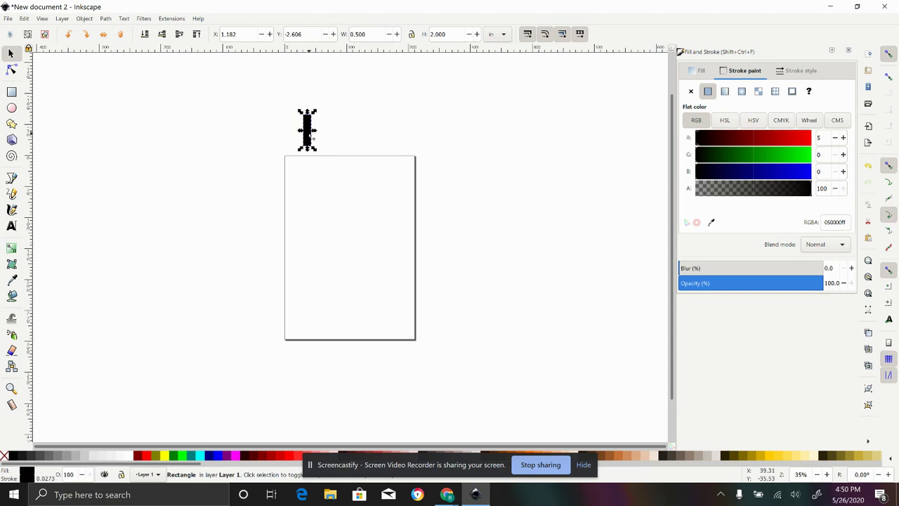
{"action": "left_click_drag", "start_coordinate": [313, 139], "coordinate": [347, 238]}
{"action": "left_click", "coordinate": [406, 264]}
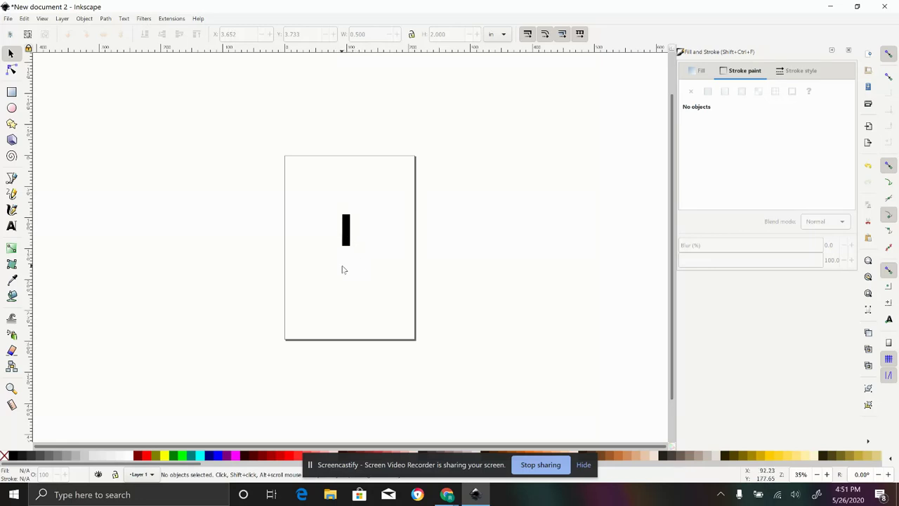
{"action": "key", "text": "ctrl"}
{"action": "key", "text": "plus"}
{"action": "key", "text": "plus"}
{"action": "key", "text": "plus"}
{"action": "key", "text": "plus"}
{"action": "key", "text": "plus"}
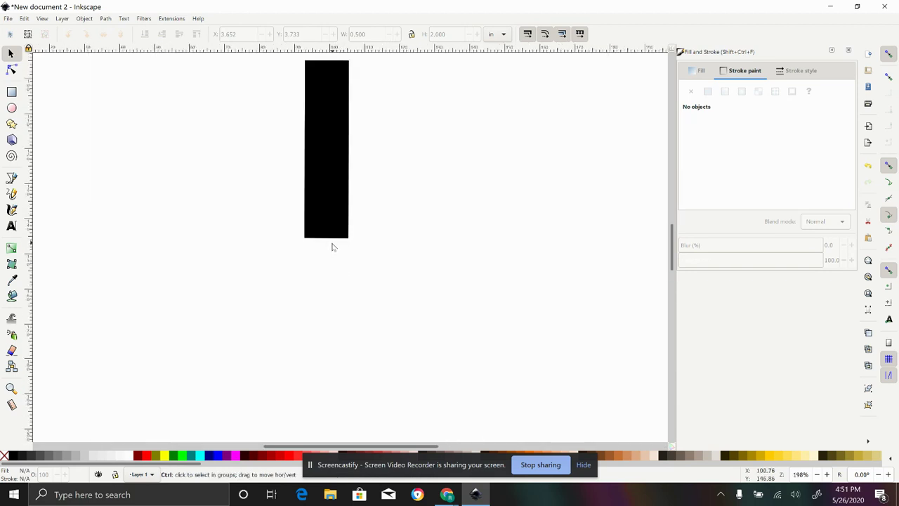
{"action": "scroll", "coordinate": [330, 250], "scroll_direction": "up", "scroll_amount": 1}
{"action": "scroll", "coordinate": [317, 266], "scroll_direction": "up", "scroll_amount": 4}
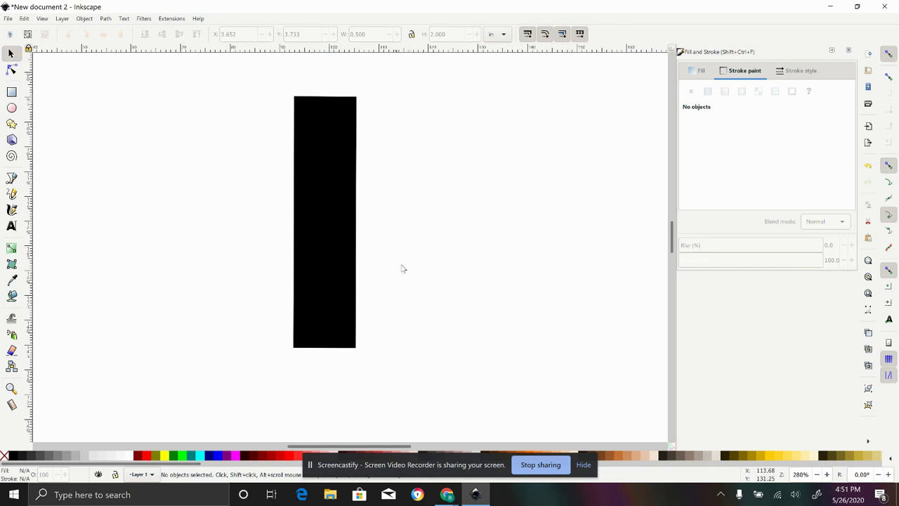
{"action": "scroll", "coordinate": [264, 273], "scroll_direction": "down", "scroll_amount": 2}
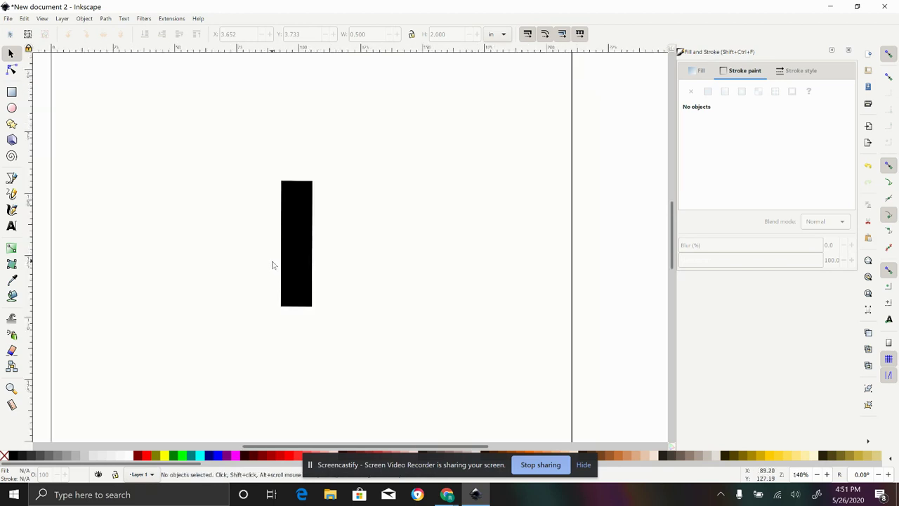
{"action": "scroll", "coordinate": [273, 264], "scroll_direction": "down", "scroll_amount": 2}
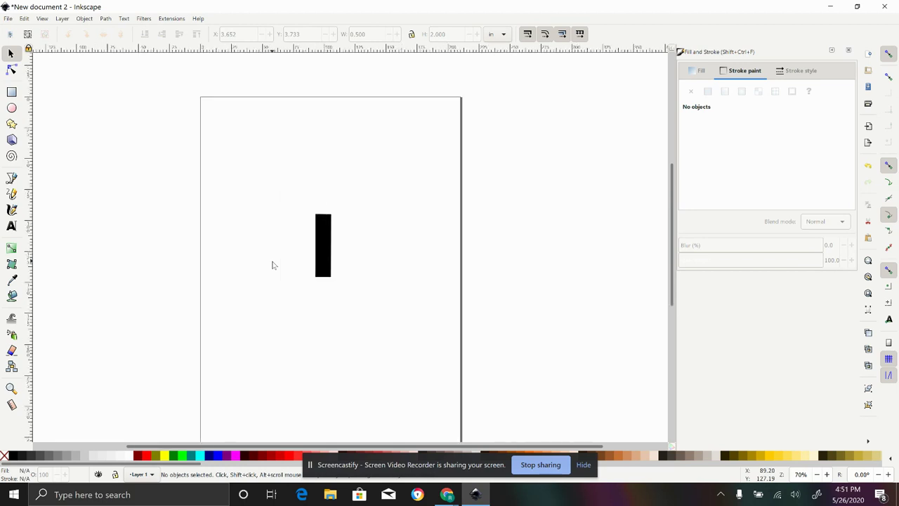
{"action": "scroll", "coordinate": [273, 265], "scroll_direction": "up", "scroll_amount": 4}
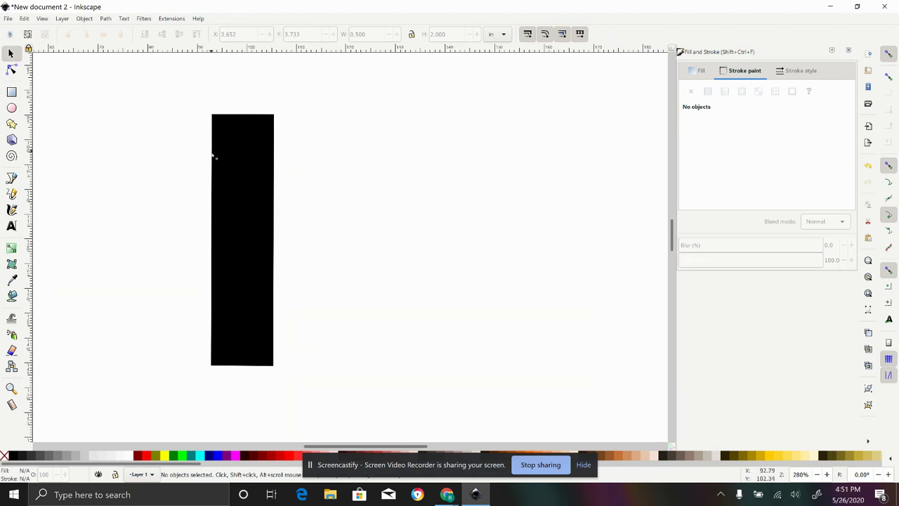
- Shift the black bar slightly to the right and deselect it
{"action": "left_click", "coordinate": [247, 181]}
{"action": "left_click_drag", "start_coordinate": [247, 181], "coordinate": [285, 182]}
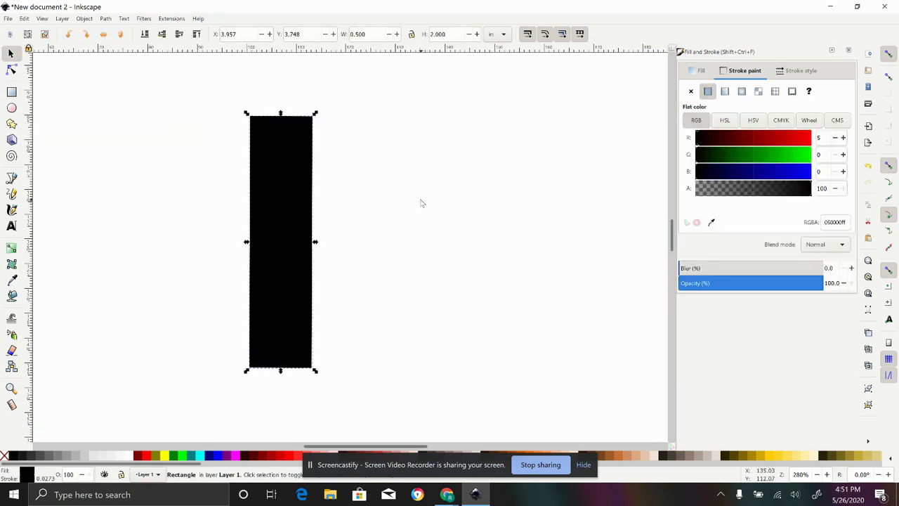
{"action": "left_click", "coordinate": [395, 220]}
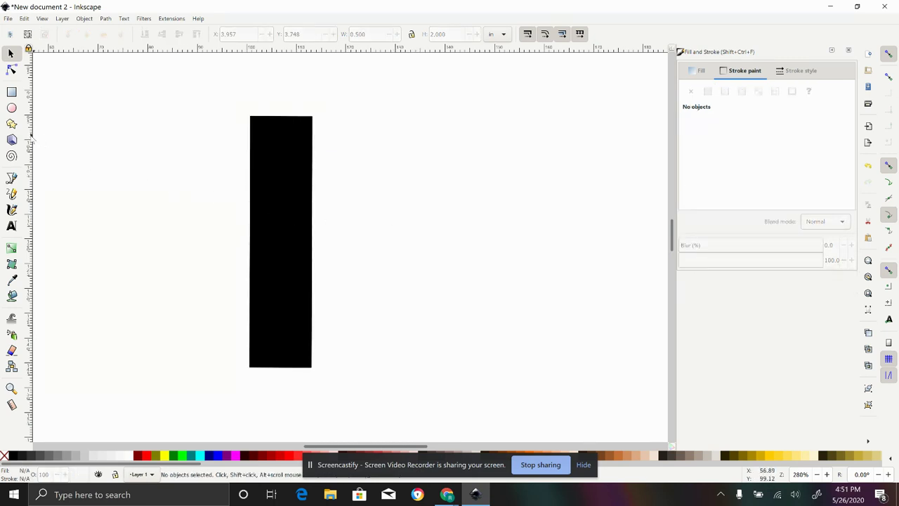
{"action": "left_click", "coordinate": [11, 108]}
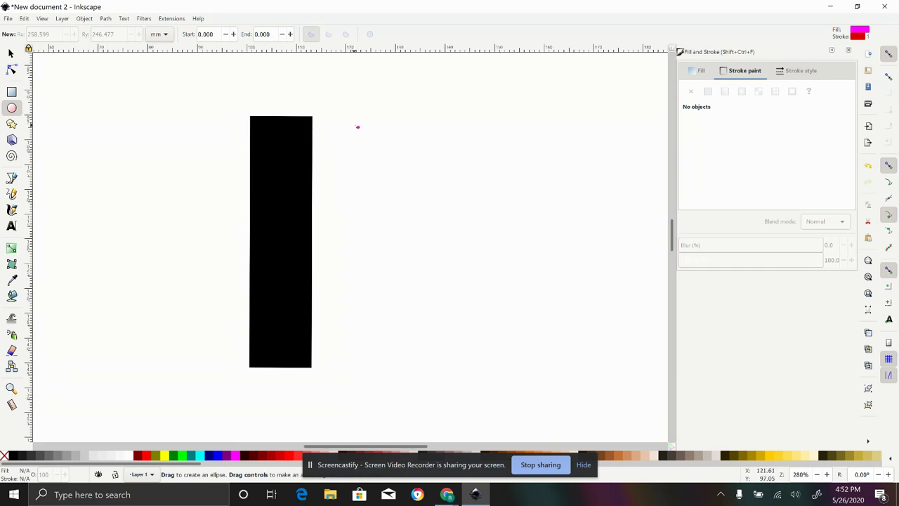
- Draw a small ellipse right of the bar with no outline, sized 0.1 × 0.1 in
{"action": "left_click_drag", "start_coordinate": [351, 123], "coordinate": [384, 154]}
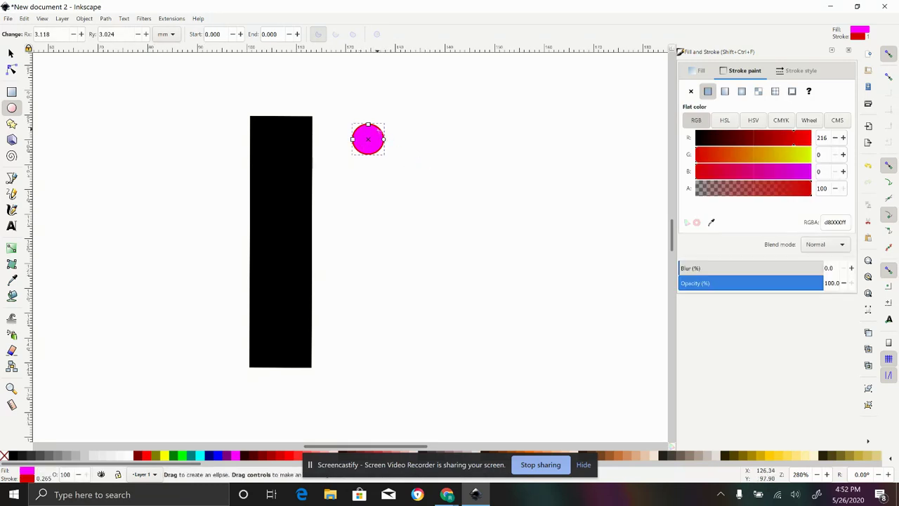
{"action": "left_click", "coordinate": [692, 92]}
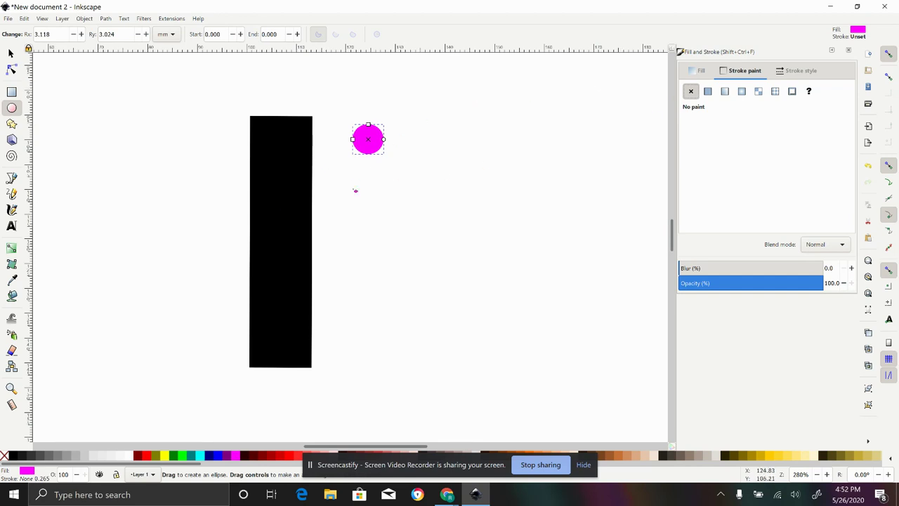
{"action": "left_click", "coordinate": [11, 54]}
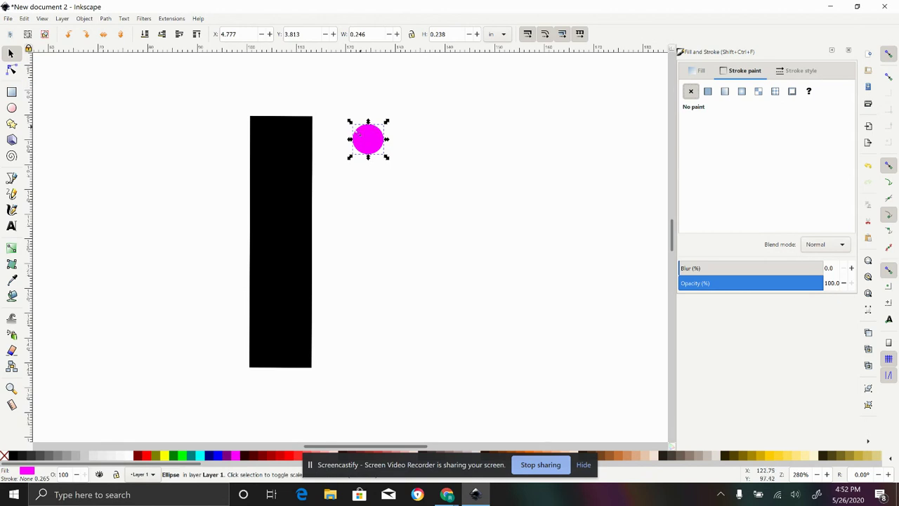
{"action": "left_click", "coordinate": [450, 35]}
{"action": "key", "text": "BackSpace"}
{"action": "type", "text": ".1"}
{"action": "left_click", "coordinate": [363, 34]}
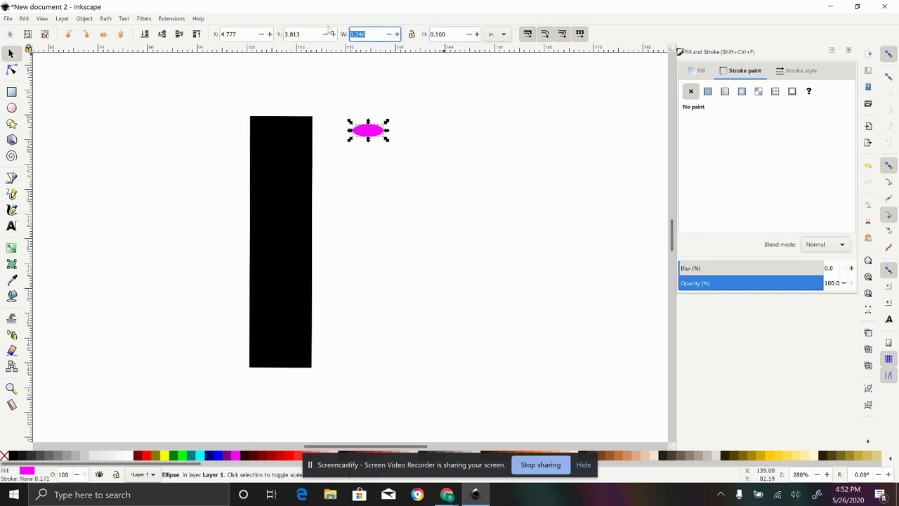
{"action": "type", "text": ".1"}
{"action": "key", "text": "Return"}
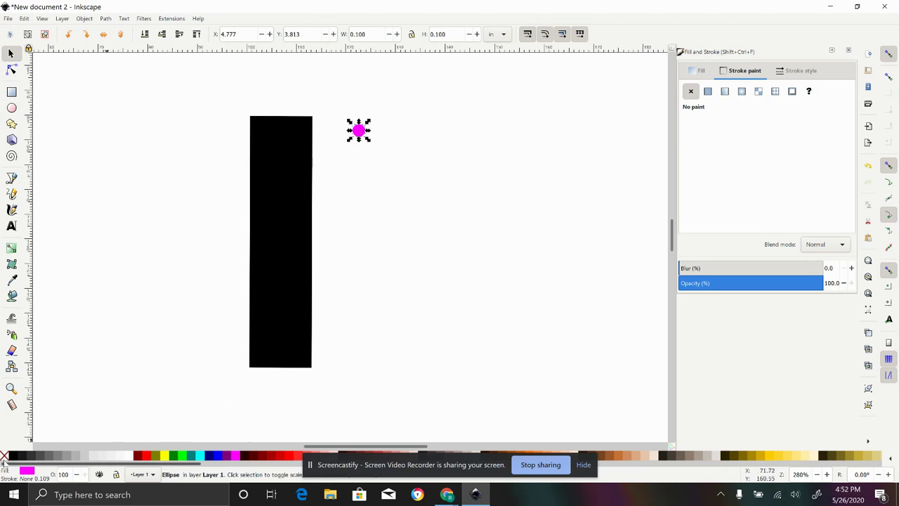
- Fill the small circle fuchsia and drag it onto the top of the bar
{"action": "left_click", "coordinate": [12, 455]}
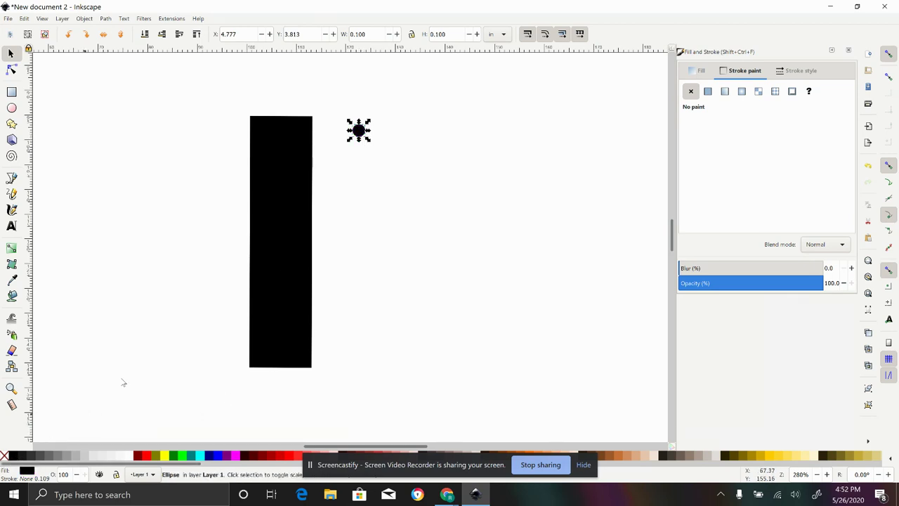
{"action": "left_click", "coordinate": [234, 459]}
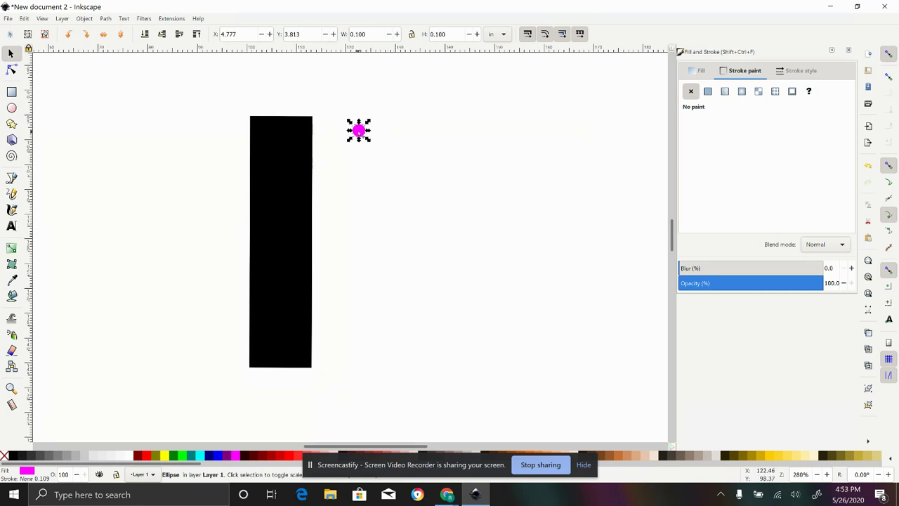
{"action": "left_click_drag", "start_coordinate": [359, 129], "coordinate": [280, 130]}
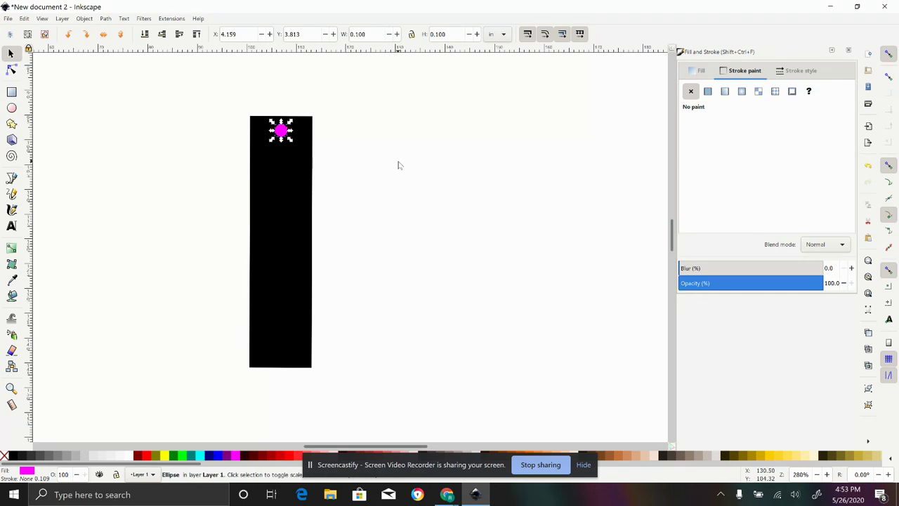
- Nudge the fuchsia circle with arrow keys and small drags until centred near the bar's top
{"action": "left_click", "coordinate": [400, 165]}
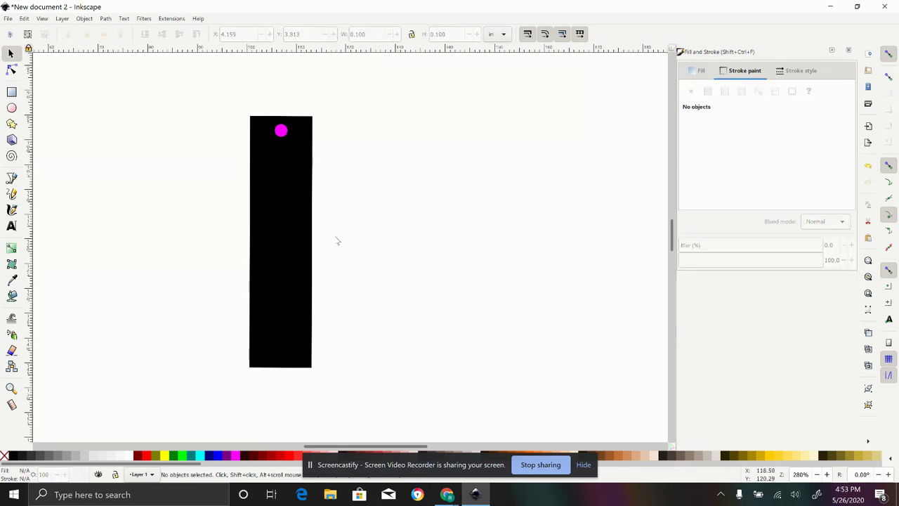
{"action": "left_click", "coordinate": [281, 131]}
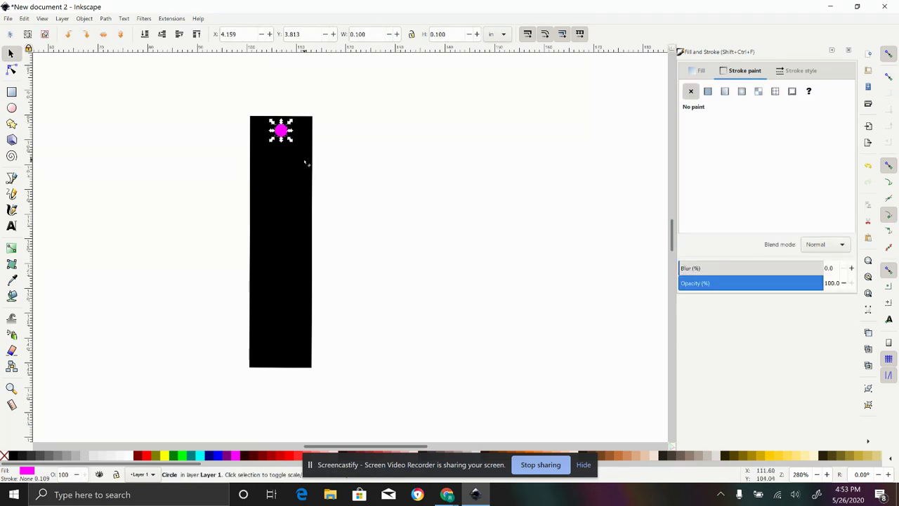
{"action": "key", "text": "Right"}
{"action": "key", "text": "Right"}
{"action": "key", "text": "Right"}
{"action": "key", "text": "Right"}
{"action": "key", "text": "Right"}
{"action": "key", "text": "Right"}
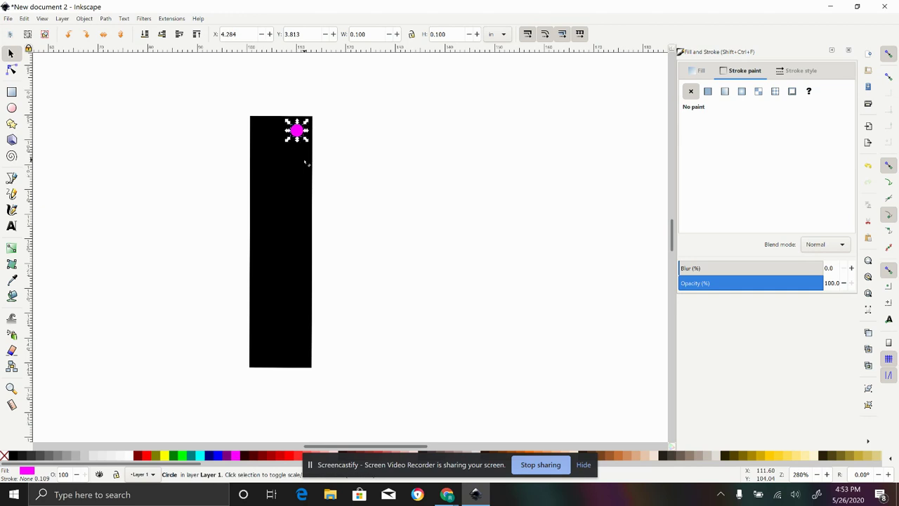
{"action": "key", "text": "Left"}
{"action": "key", "text": "Left"}
{"action": "key", "text": "Left"}
{"action": "key", "text": "Left"}
{"action": "key", "text": "Left"}
{"action": "key", "text": "Left"}
{"action": "key", "text": "Left"}
{"action": "key", "text": "Left"}
{"action": "key", "text": "Left"}
{"action": "key", "text": "Left"}
{"action": "key", "text": "Left"}
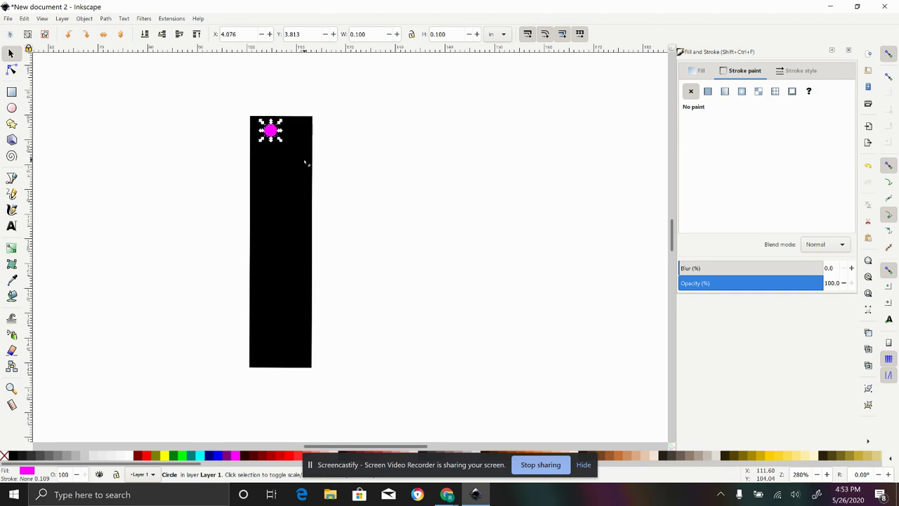
{"action": "key", "text": "Right"}
{"action": "key", "text": "Right"}
{"action": "key", "text": "Right"}
{"action": "key", "text": "Right"}
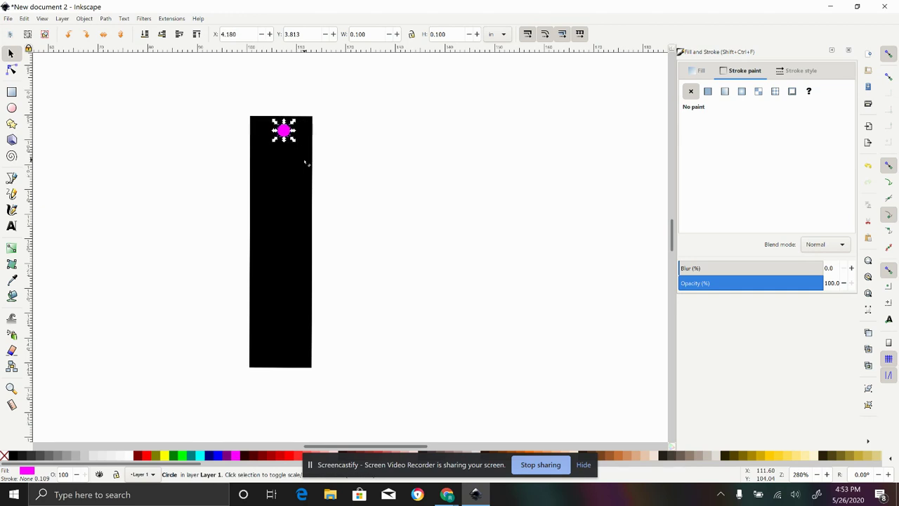
{"action": "key", "text": "Right"}
{"action": "key", "text": "Up"}
{"action": "key", "text": "Down"}
{"action": "key", "text": "Down"}
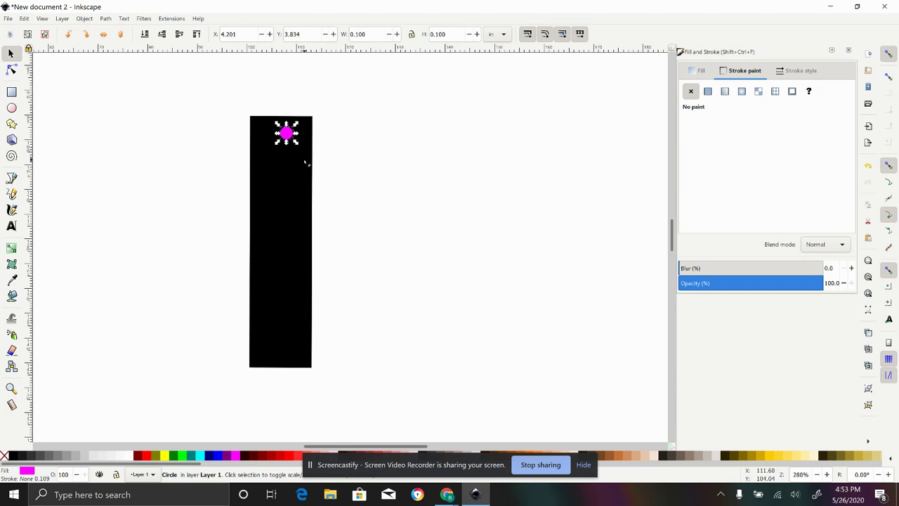
{"action": "key", "text": "Left"}
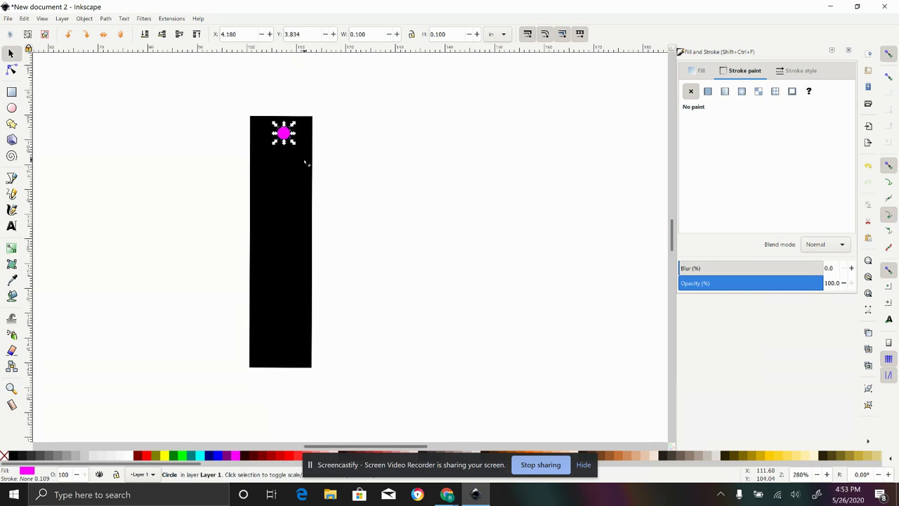
{"action": "left_click_drag", "start_coordinate": [284, 133], "coordinate": [282, 132]}
{"action": "left_click", "coordinate": [398, 153]}
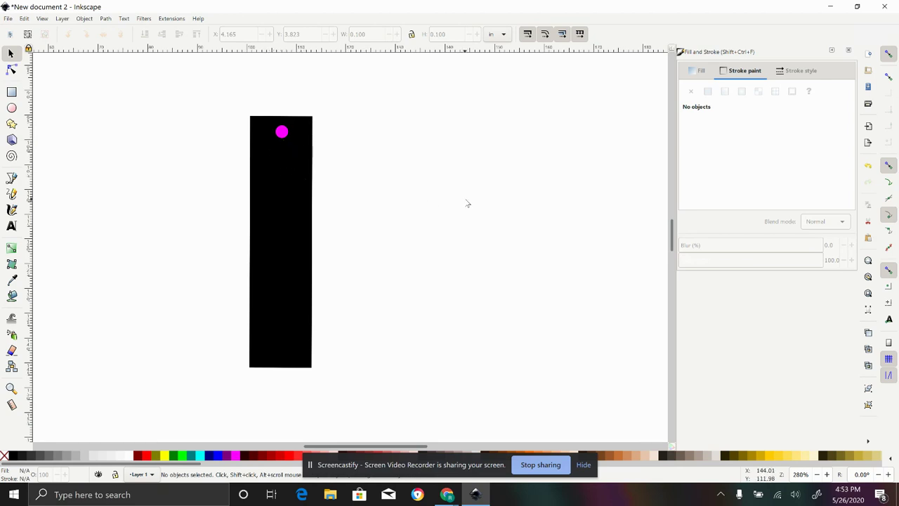
- Select both the fuchsia circle and the black bar together
{"action": "left_click", "coordinate": [286, 184]}
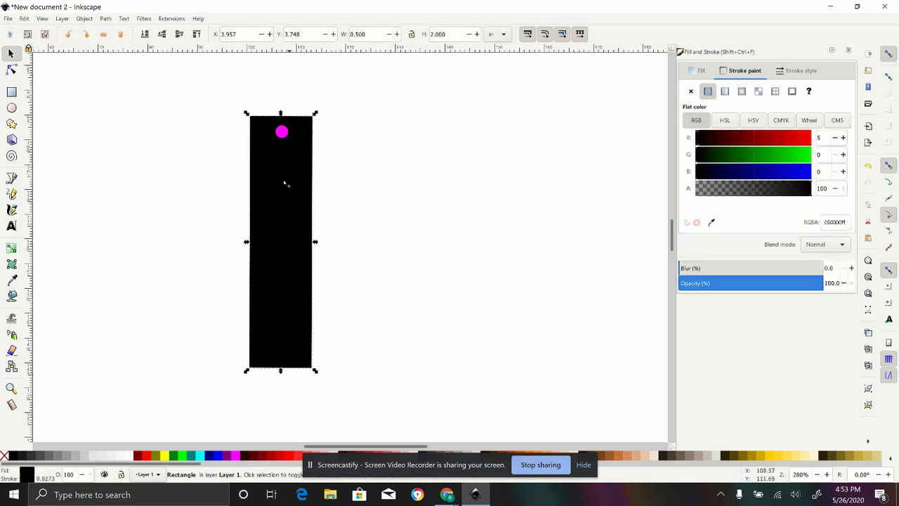
{"action": "left_click", "coordinate": [281, 133]}
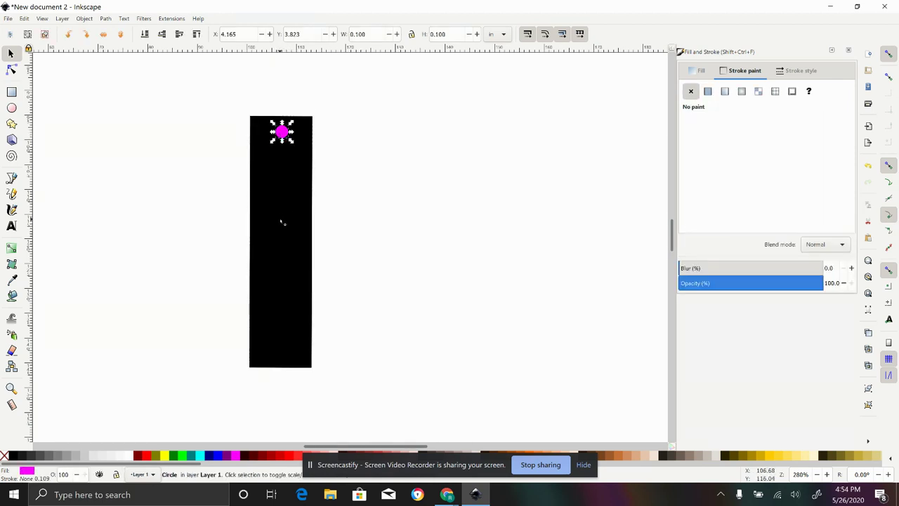
{"action": "left_click", "coordinate": [281, 133]}
{"action": "key", "text": "shift"}
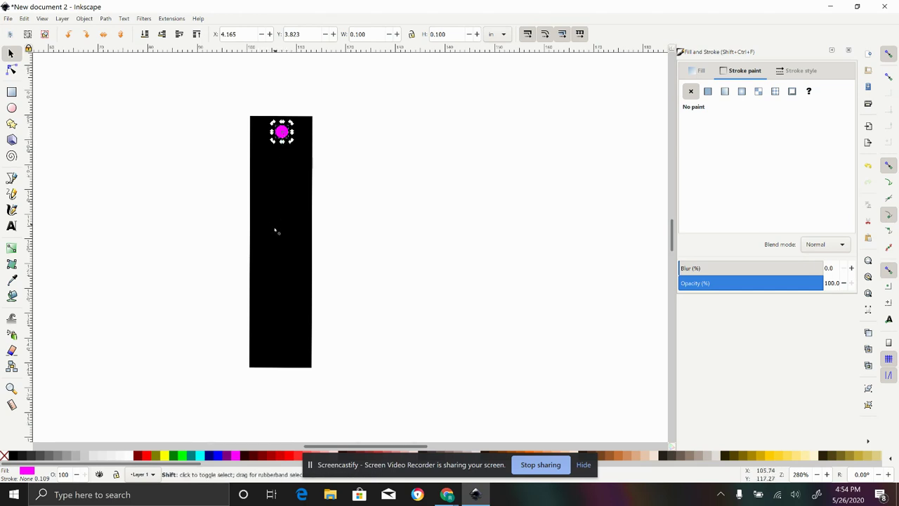
{"action": "left_click", "coordinate": [274, 231], "text": "shift"}
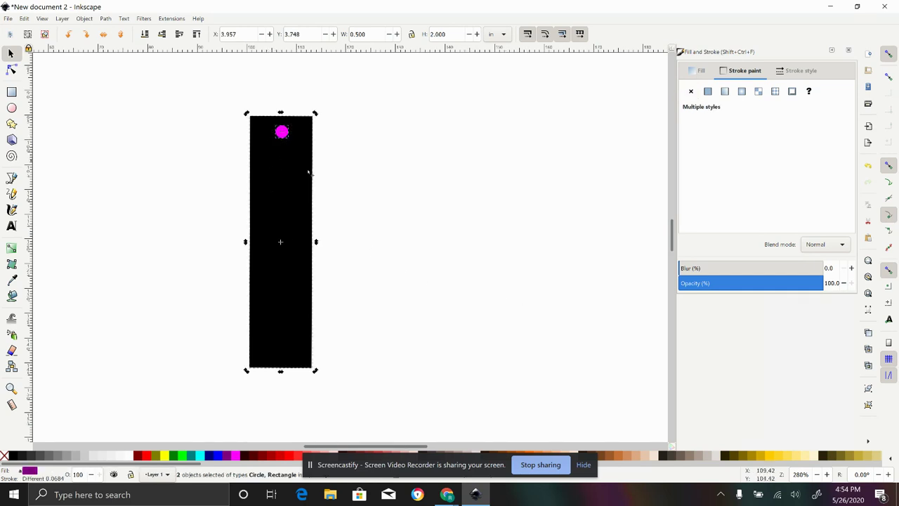
{"action": "left_click", "coordinate": [390, 191]}
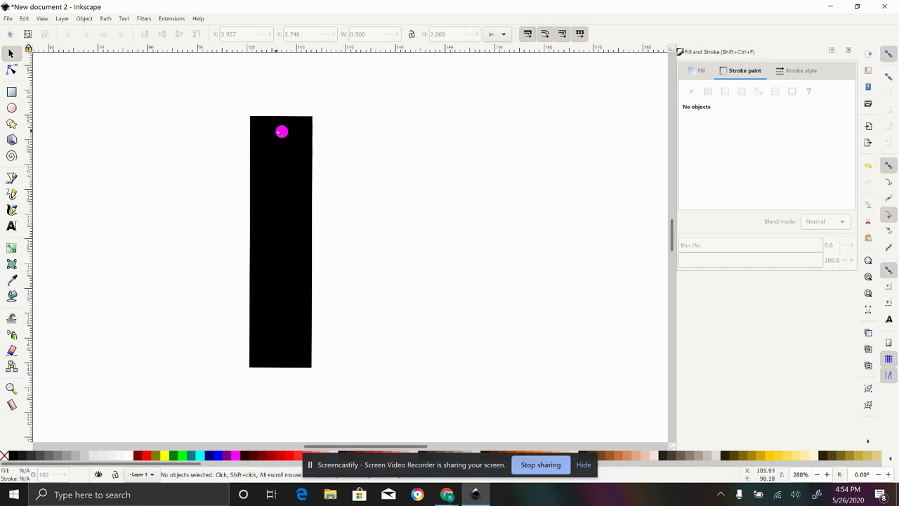
{"action": "left_click", "coordinate": [282, 134]}
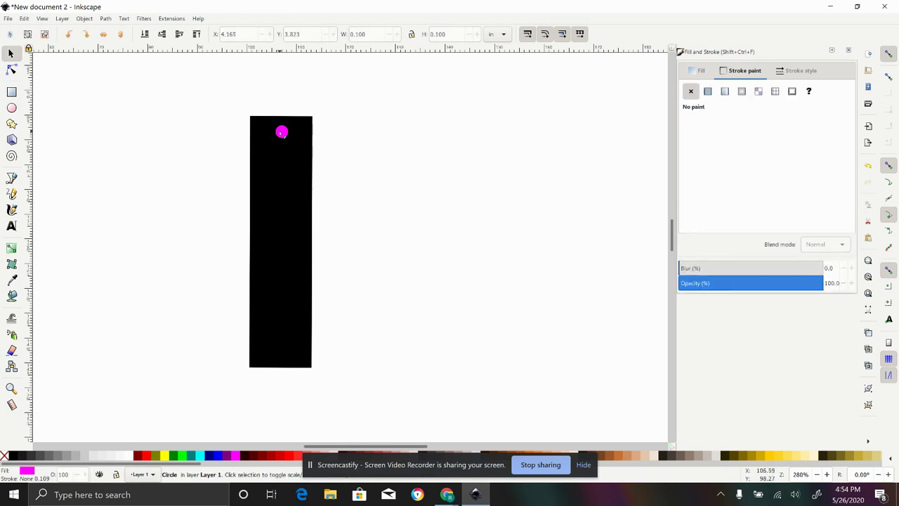
{"action": "left_click", "coordinate": [284, 224], "text": "shift"}
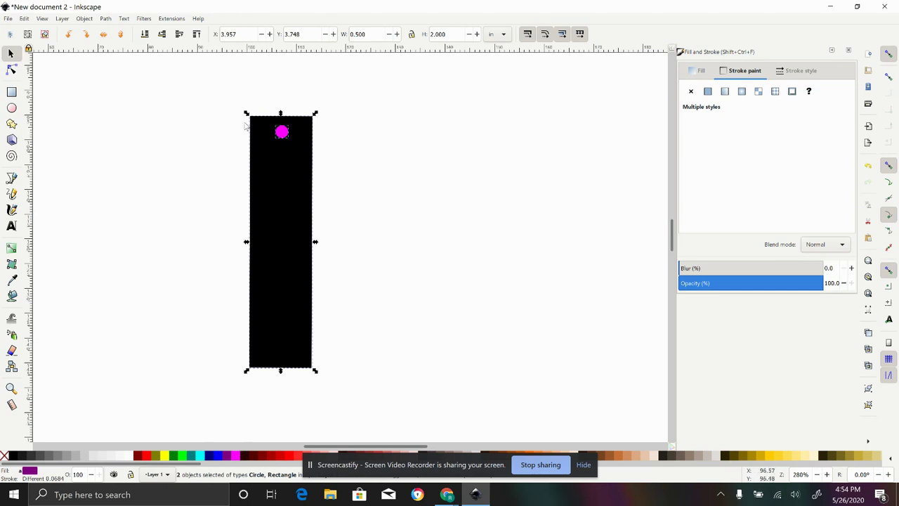
- Apply Path > Difference to punch a round hole near the bar's top
{"action": "left_click", "coordinate": [105, 19]}
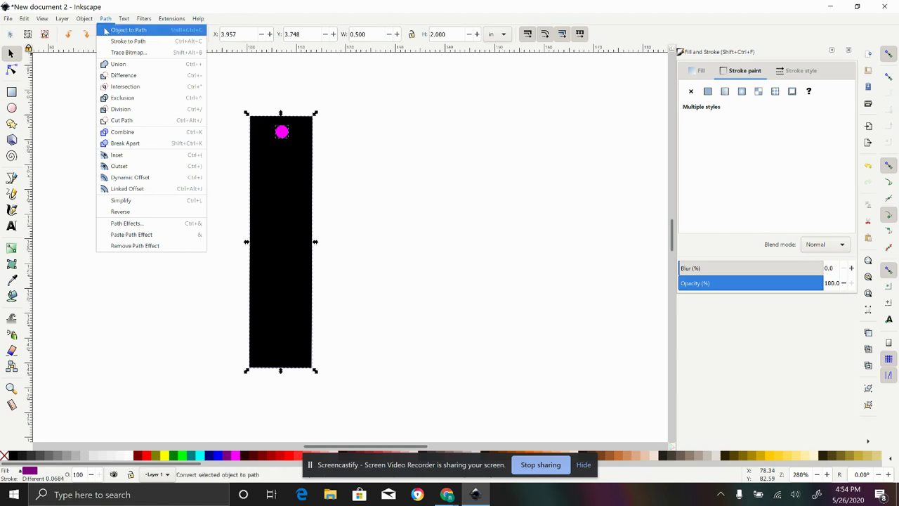
{"action": "left_click", "coordinate": [120, 75]}
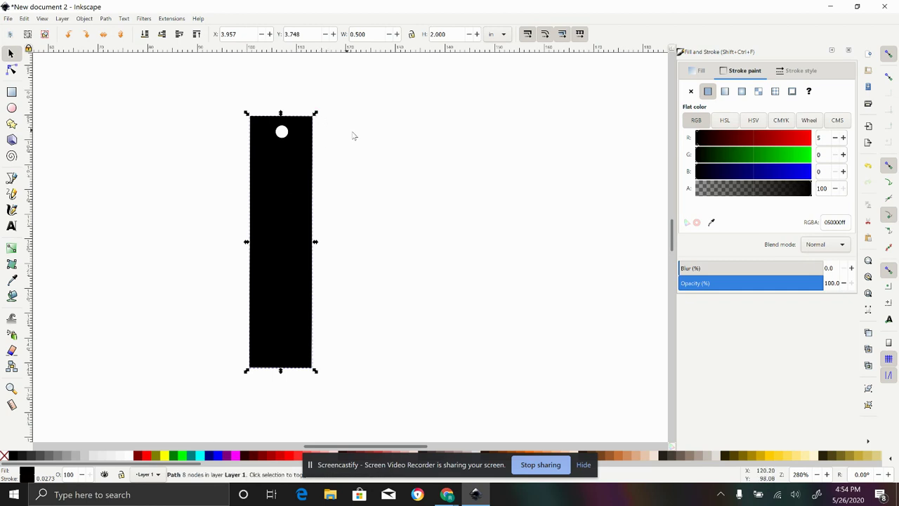
{"action": "left_click", "coordinate": [345, 219]}
- Select the holed bar, try resizing it from a corner, and undo the resize
{"action": "double_click", "coordinate": [280, 134]}
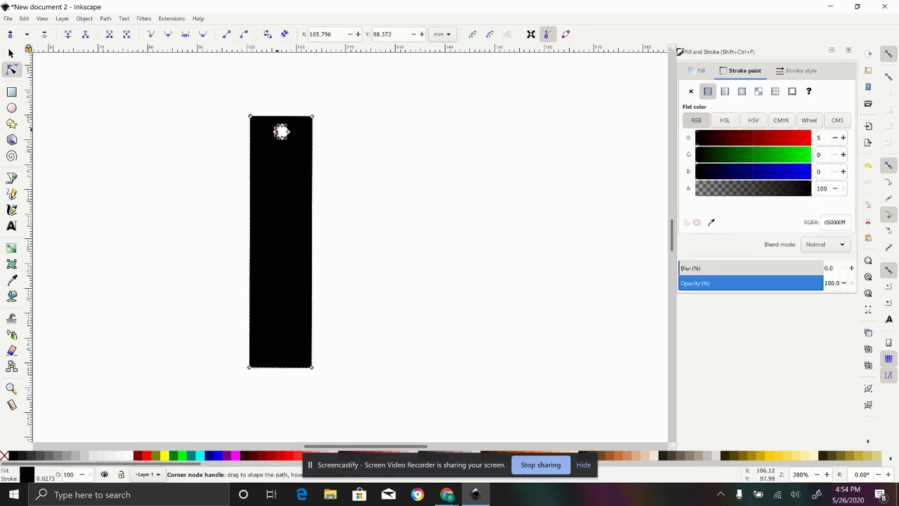
{"action": "left_click", "coordinate": [11, 53]}
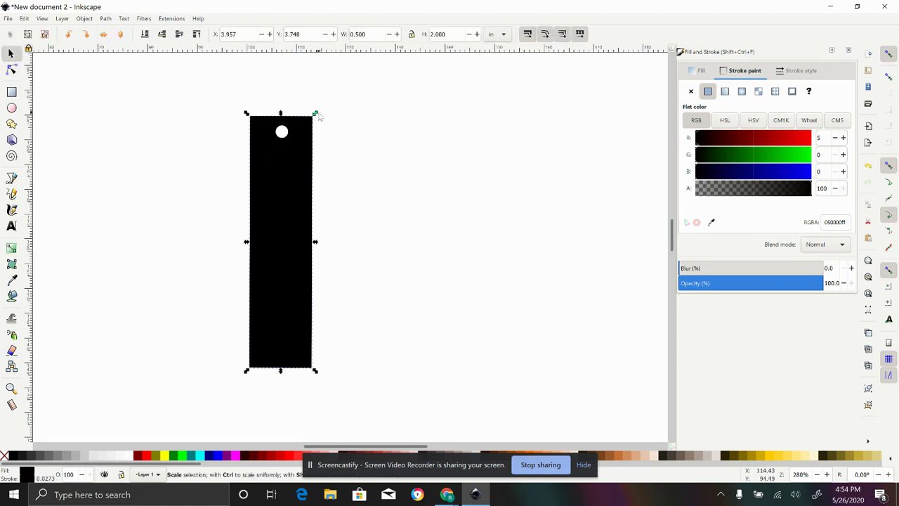
{"action": "left_click_drag", "start_coordinate": [317, 114], "coordinate": [307, 145]}
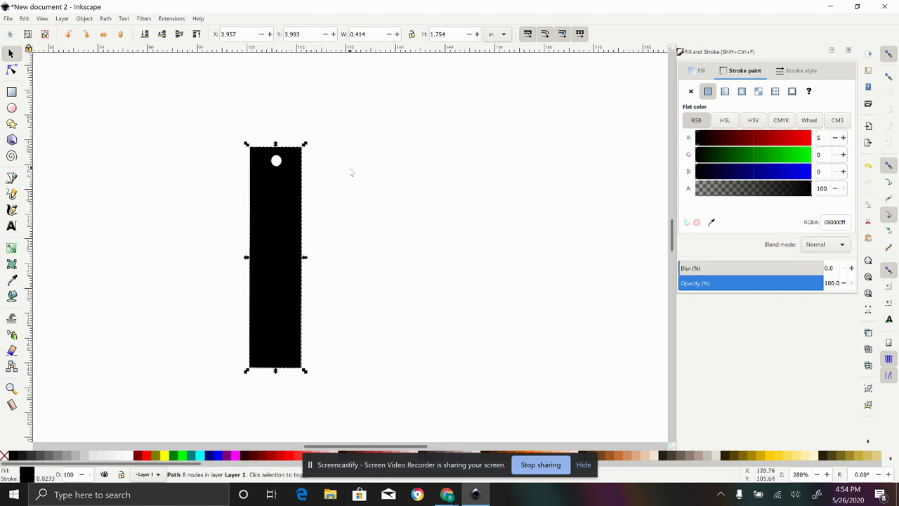
{"action": "key", "text": "ctrl+z"}
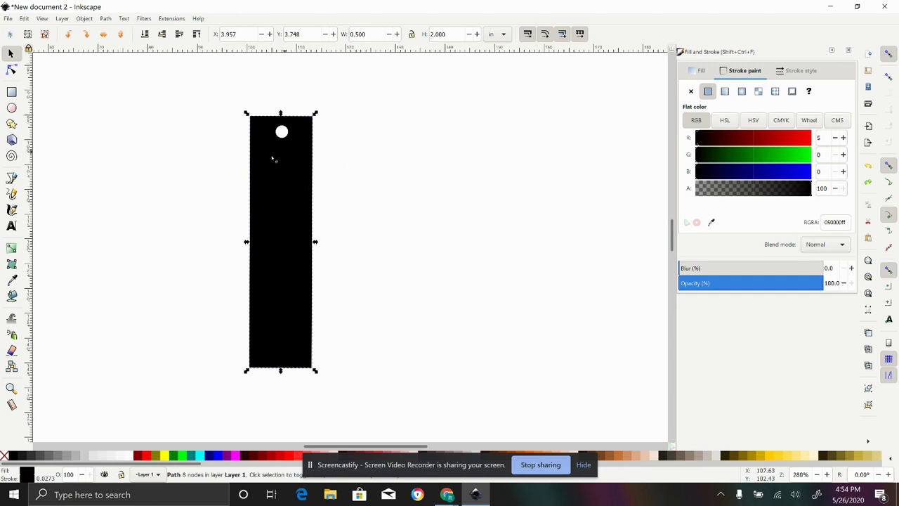
- Copy and paste the holed bar, placing the duplicate just right of the original with a small gap
{"action": "left_click", "coordinate": [282, 186]}
{"action": "key", "text": "ctrl"}
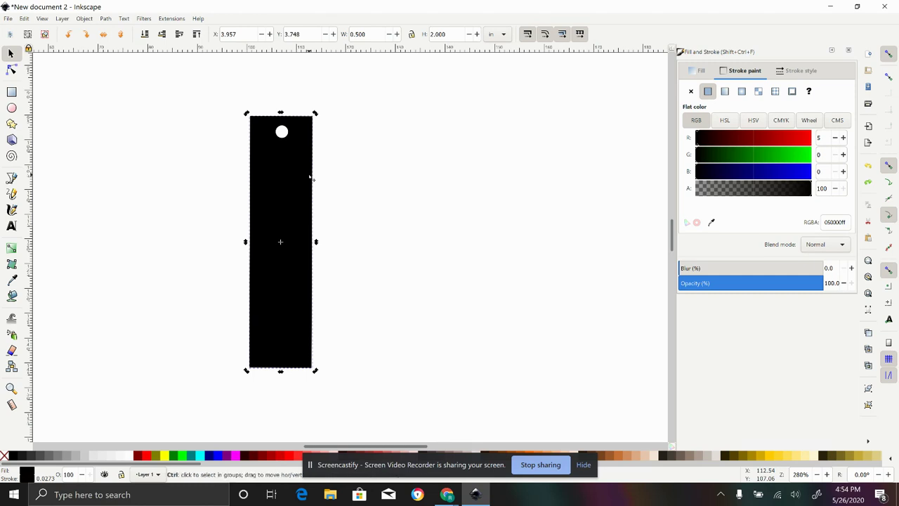
{"action": "key", "text": "ctrl+v"}
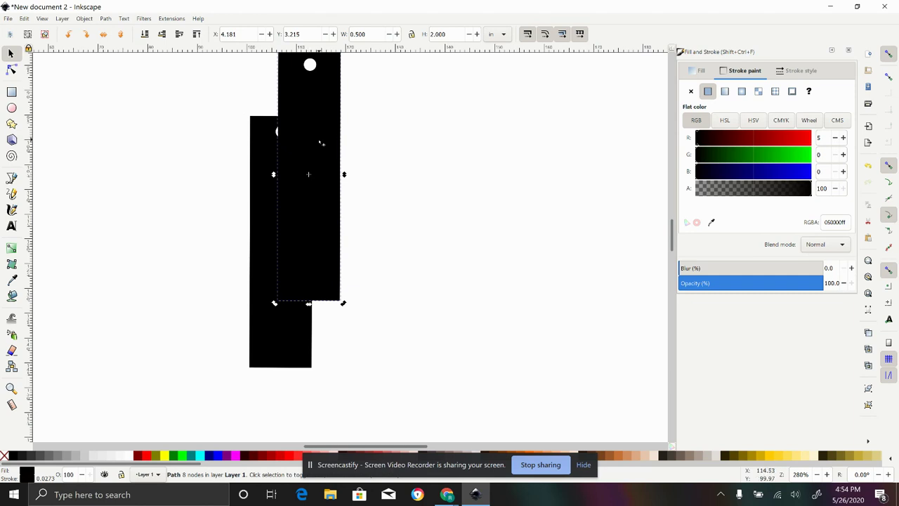
{"action": "left_click_drag", "start_coordinate": [320, 143], "coordinate": [354, 202]}
{"action": "key", "text": "Right"}
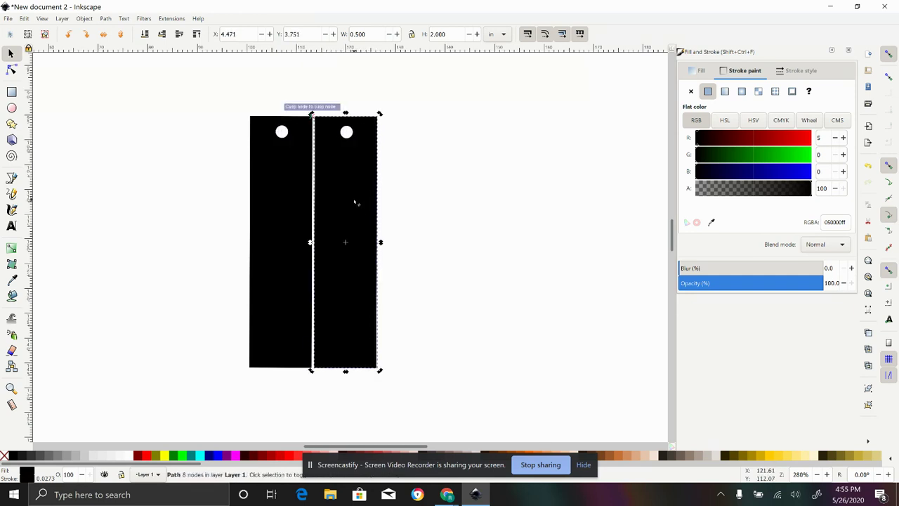
{"action": "key", "text": "Right"}
{"action": "left_click", "coordinate": [478, 213]}
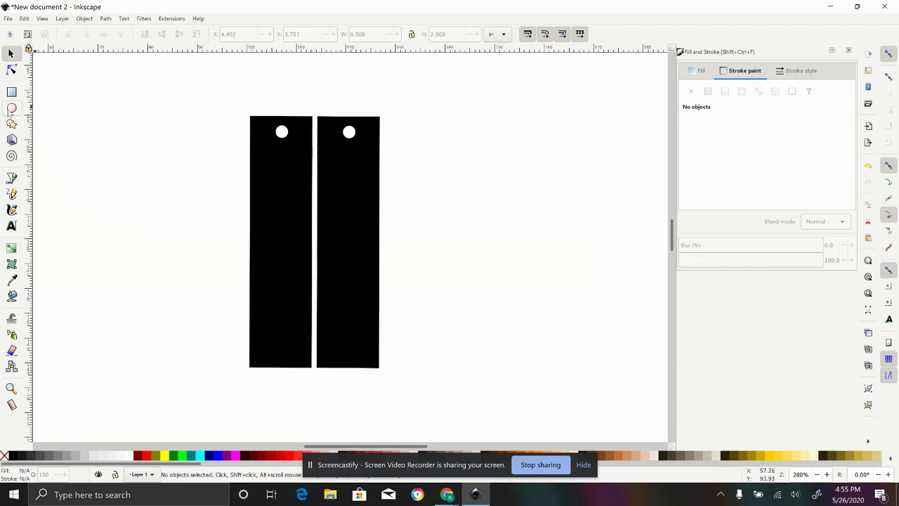
- Draw a circle right of the bars and set it to exactly 2 × 2 in
{"action": "left_click", "coordinate": [11, 108]}
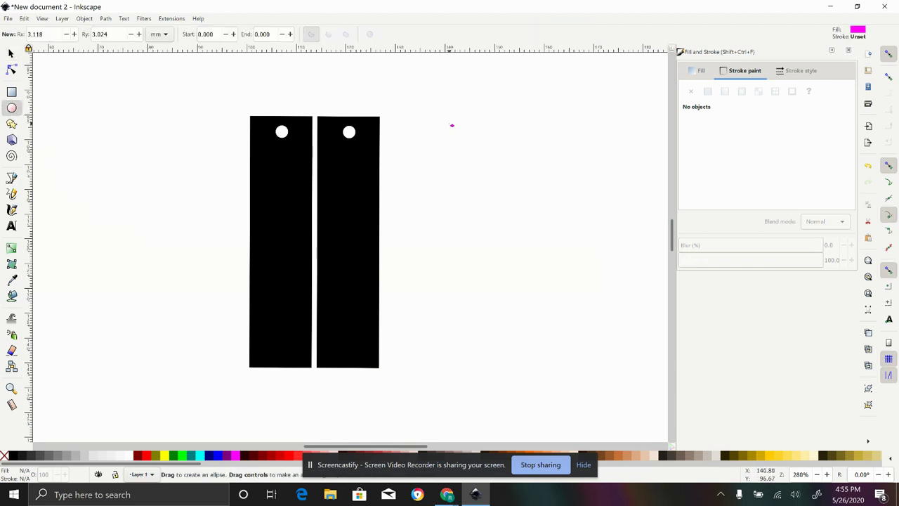
{"action": "mouse_move", "coordinate": [452, 125]}
{"action": "left_mouse_down"}
{"action": "mouse_move", "coordinate": [630, 309]}
{"action": "mouse_move", "coordinate": [656, 351]}
{"action": "mouse_move", "coordinate": [669, 346]}
{"action": "mouse_move", "coordinate": [653, 341]}
{"action": "left_mouse_up"}
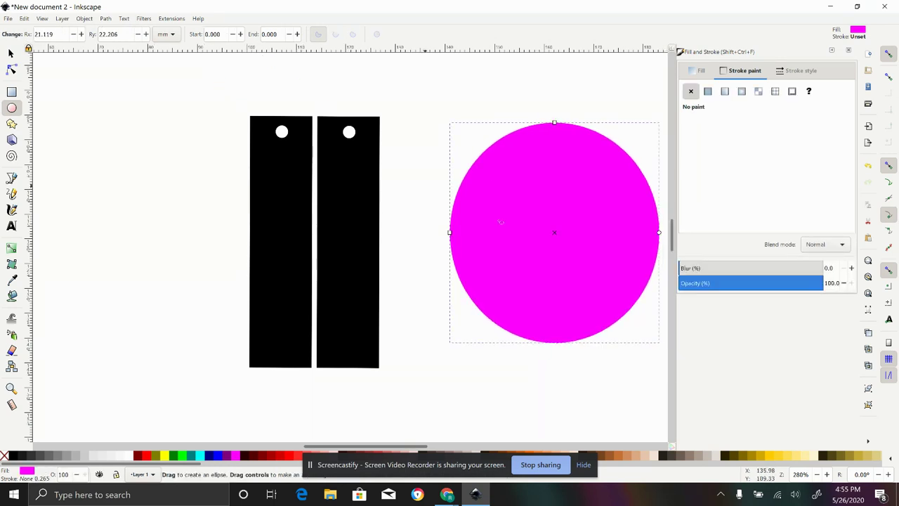
{"action": "left_click", "coordinate": [11, 53]}
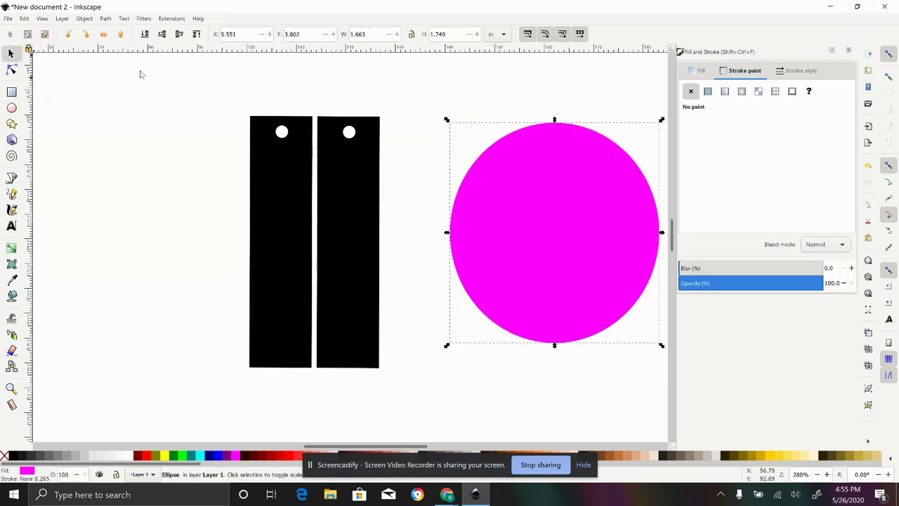
{"action": "left_click_drag", "start_coordinate": [457, 34], "coordinate": [374, 35]}
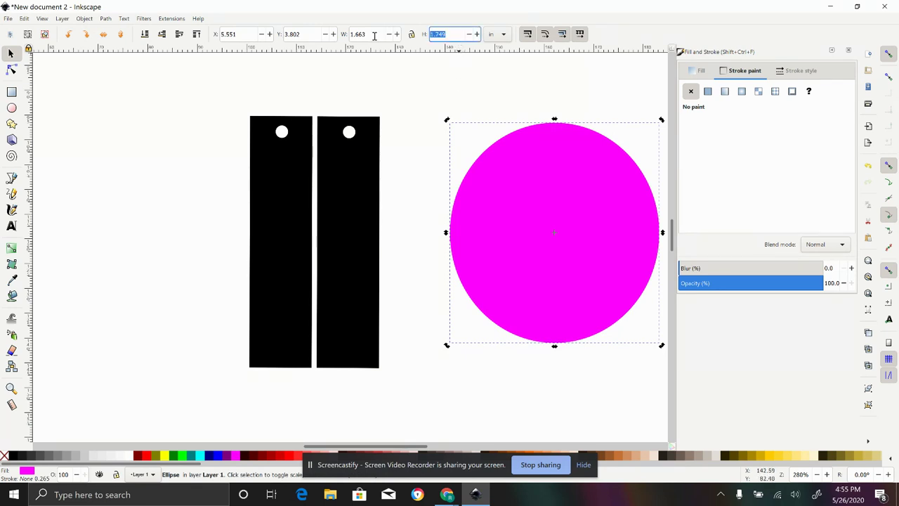
{"action": "type", "text": "2"}
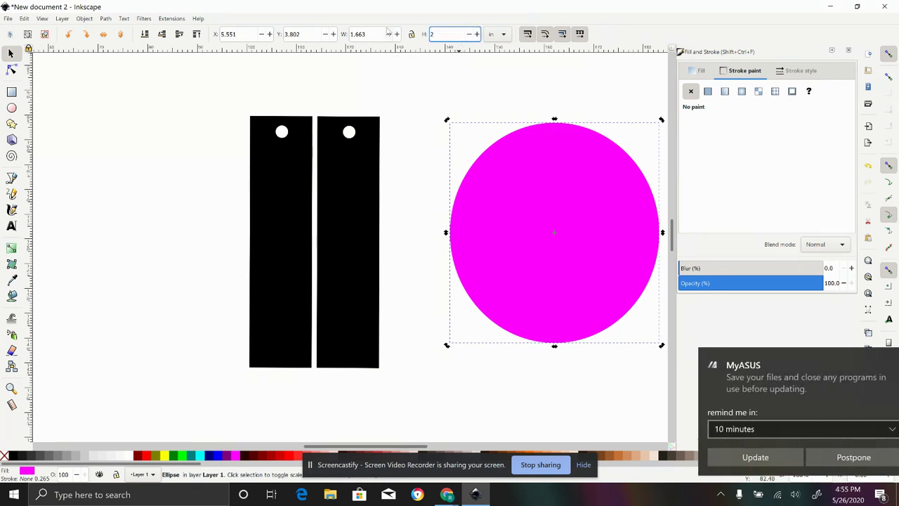
{"action": "key", "text": "Return"}
{"action": "left_click_drag", "start_coordinate": [387, 34], "coordinate": [351, 34]}
{"action": "type", "text": "2"}
{"action": "key", "text": "Return"}
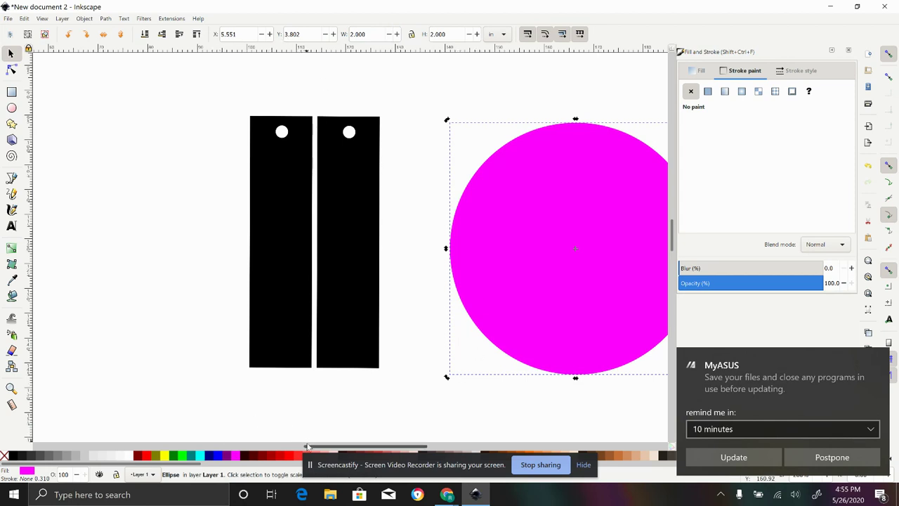
- Reselect the 2 × 2 in magenta circle and copy it
{"action": "left_click_drag", "start_coordinate": [311, 450], "coordinate": [360, 450]}
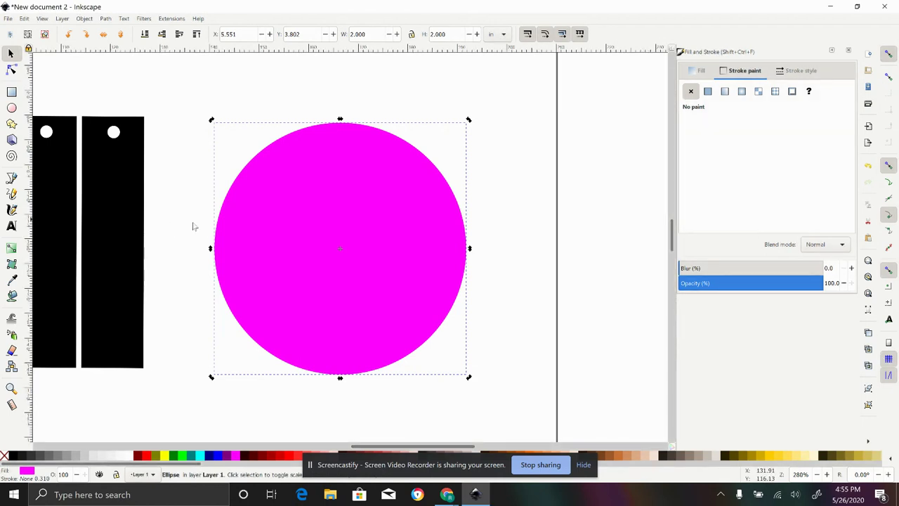
{"action": "left_click", "coordinate": [541, 210]}
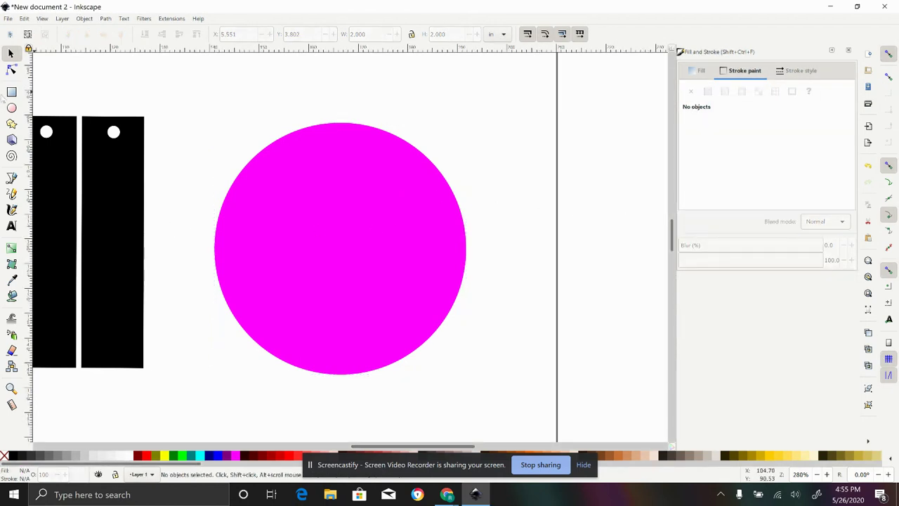
{"action": "left_click", "coordinate": [11, 109]}
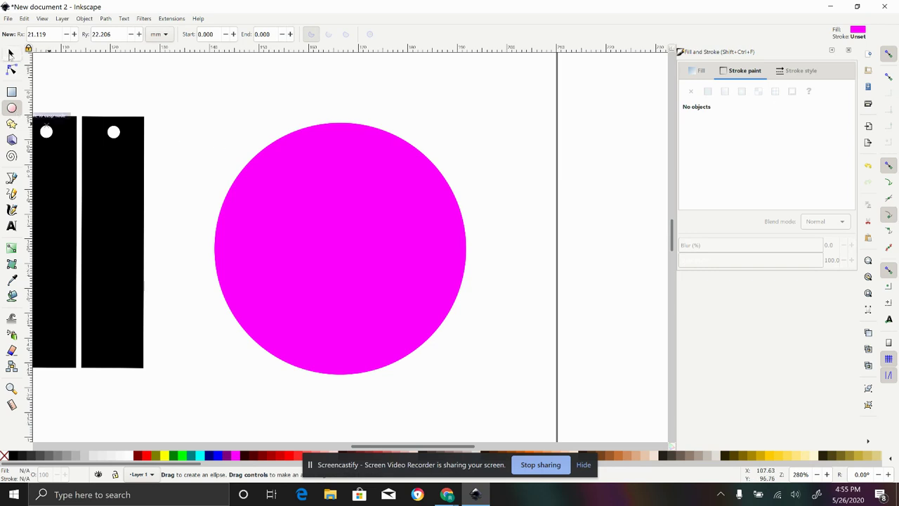
{"action": "left_click", "coordinate": [10, 54]}
{"action": "left_click", "coordinate": [333, 215]}
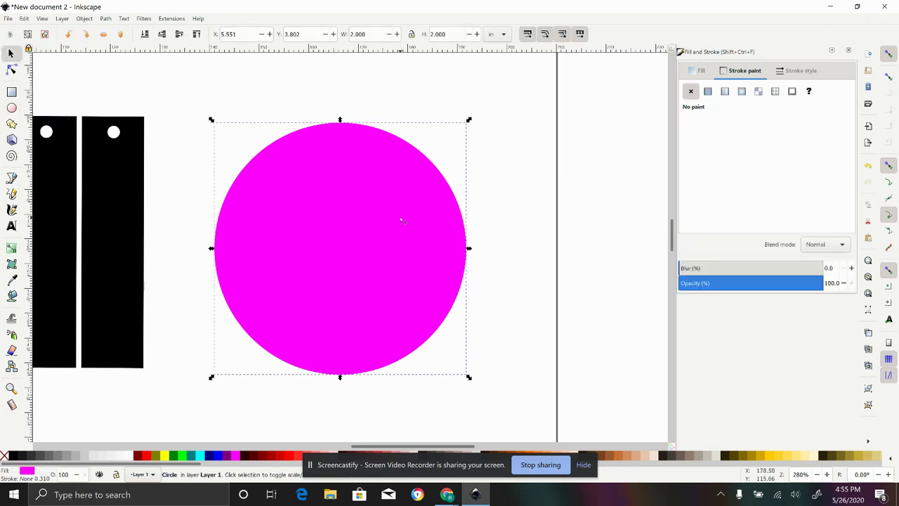
{"action": "key", "text": "ctrl"}
- Paste a copy of the circle, colour it blue, and size it 1 × 1 in
{"action": "key", "text": "ctrl+v"}
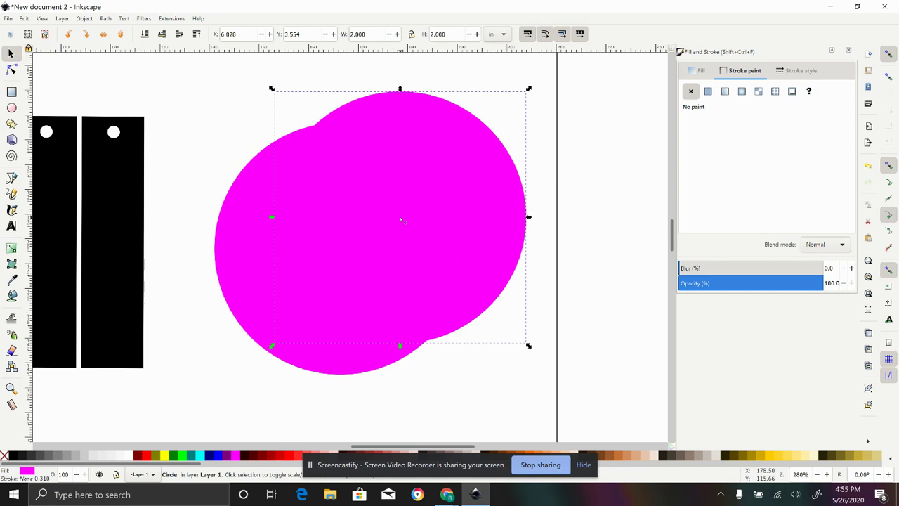
{"action": "left_click", "coordinate": [220, 457]}
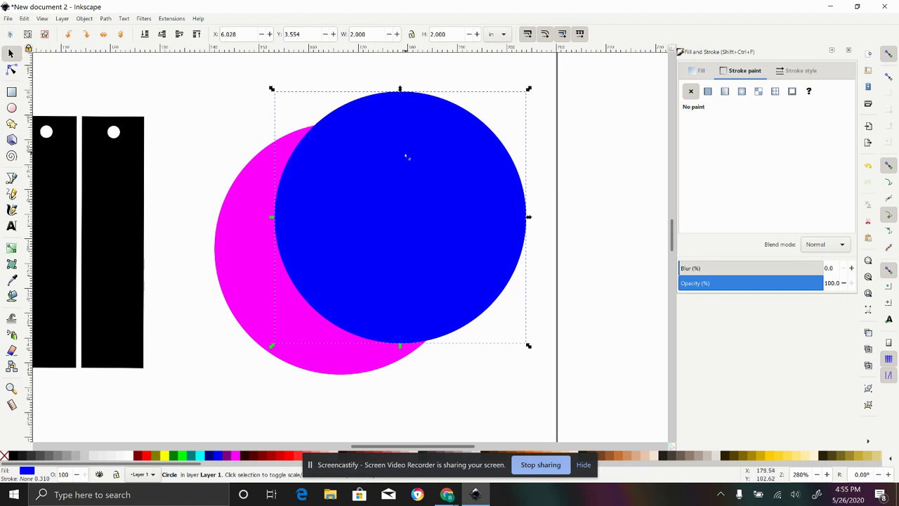
{"action": "triple_click", "coordinate": [445, 34]}
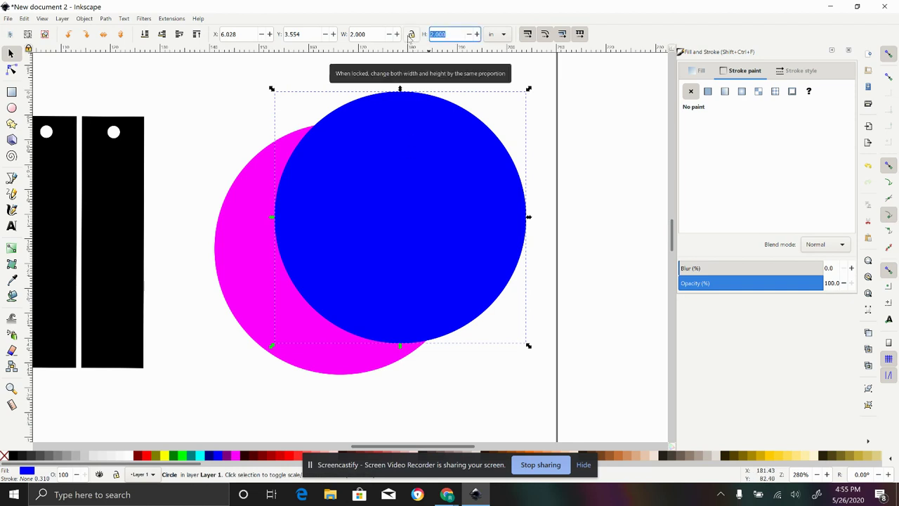
{"action": "type", "text": "1"}
{"action": "key", "text": "Return"}
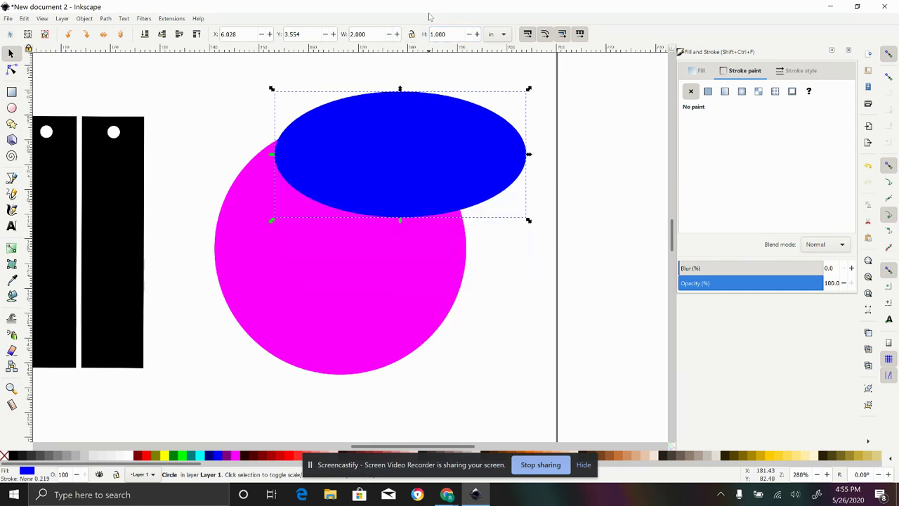
{"action": "triple_click", "coordinate": [368, 33]}
{"action": "type", "text": "1"}
{"action": "key", "text": "Return"}
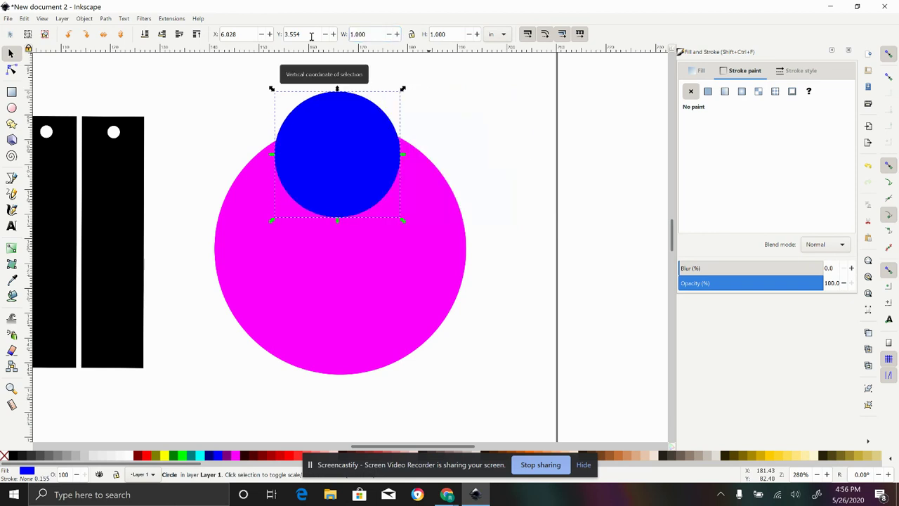
- Enlarge the blue circle to 1.5 × 1.5 in and centre it inside the magenta circle
{"action": "left_click_drag", "start_coordinate": [366, 34], "coordinate": [360, 34]}
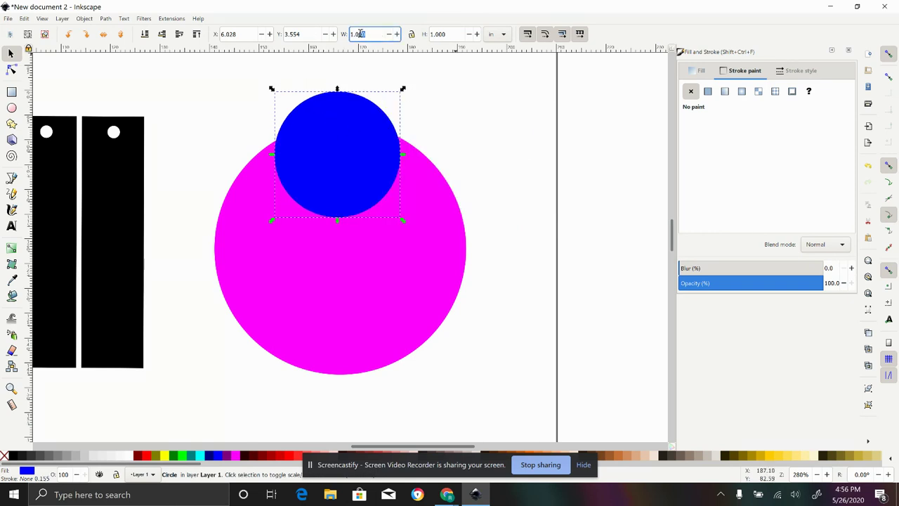
{"action": "type", "text": "5"}
{"action": "key", "text": "Return"}
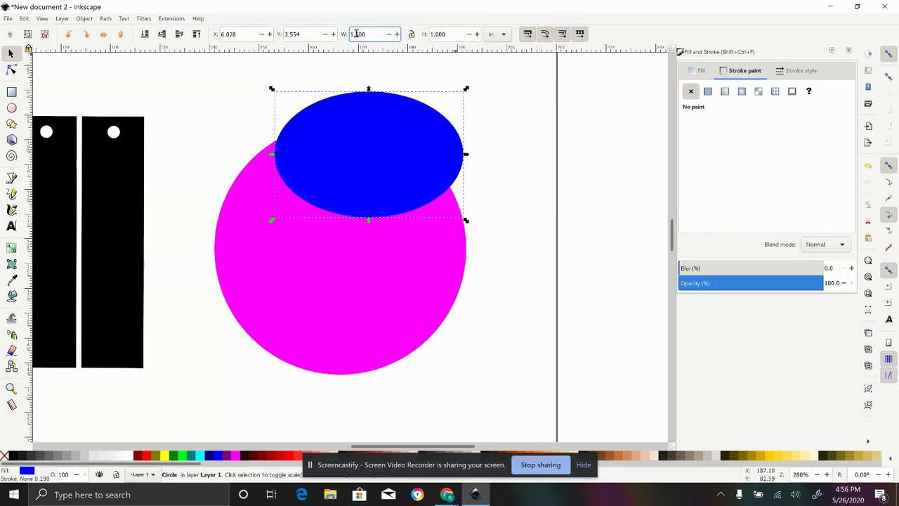
{"action": "left_click_drag", "start_coordinate": [445, 34], "coordinate": [438, 33]}
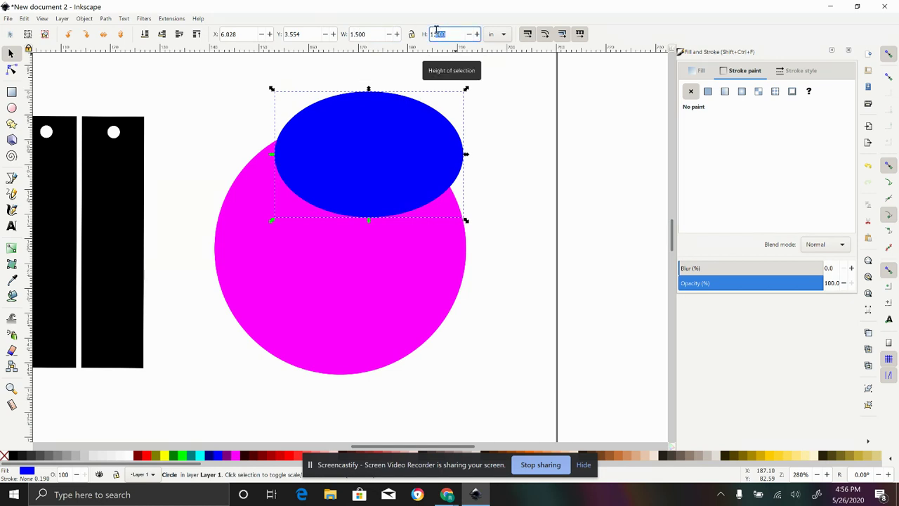
{"action": "type", "text": "5"}
{"action": "key", "text": "Return"}
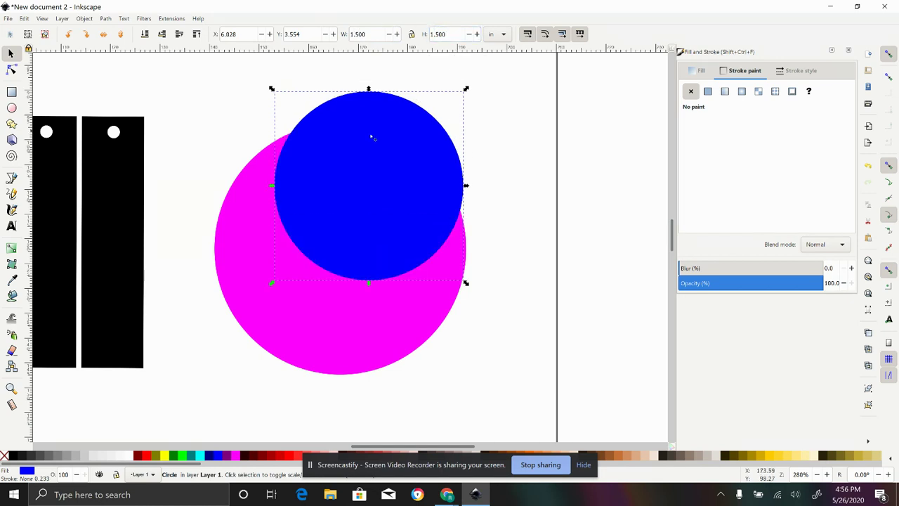
{"action": "left_click_drag", "start_coordinate": [374, 153], "coordinate": [344, 217]}
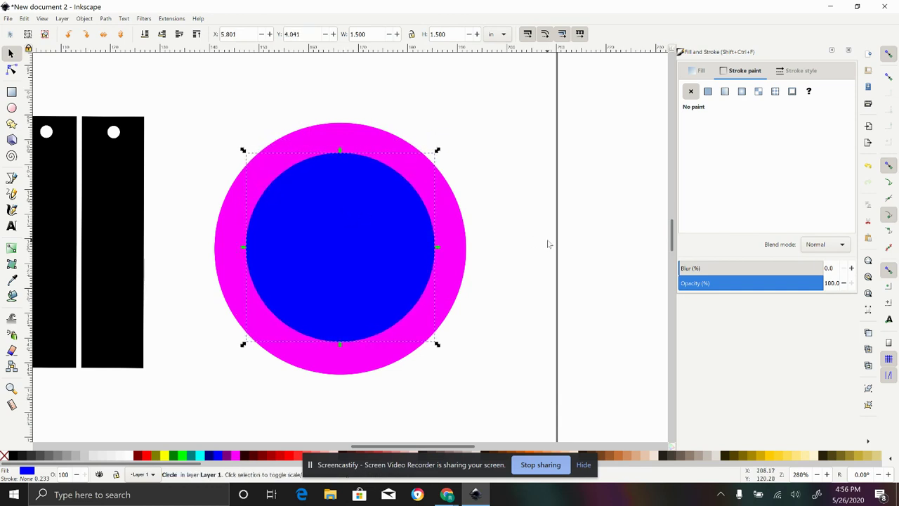
{"action": "left_click", "coordinate": [499, 310]}
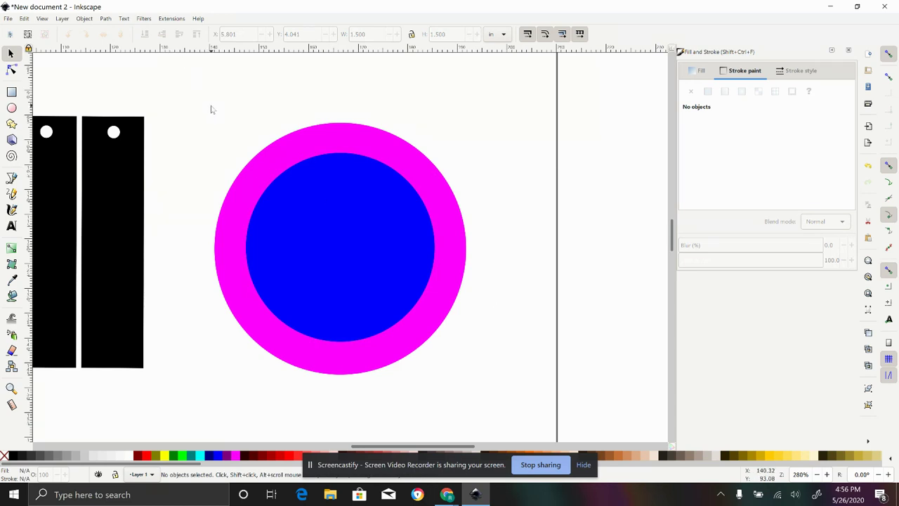
- Subtract the blue inner circle from the magenta circle with Path > Difference, then nudge the ring up-right
{"action": "mouse_move", "coordinate": [211, 109]}
{"action": "left_mouse_down"}
{"action": "mouse_move", "coordinate": [506, 373]}
{"action": "mouse_move", "coordinate": [485, 355]}
{"action": "left_mouse_up"}
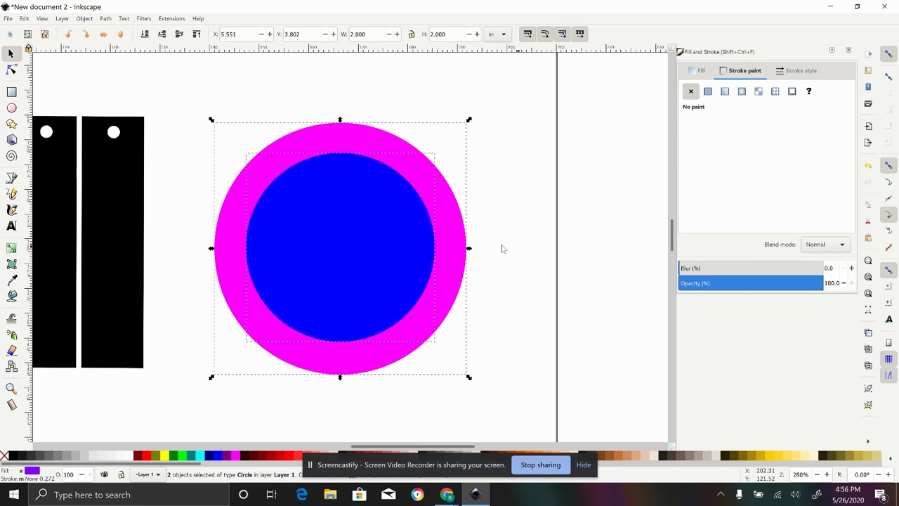
{"action": "left_click", "coordinate": [182, 87]}
{"action": "mouse_move", "coordinate": [179, 74]}
{"action": "left_mouse_down"}
{"action": "mouse_move", "coordinate": [508, 411]}
{"action": "mouse_move", "coordinate": [489, 386]}
{"action": "left_mouse_up"}
{"action": "left_click", "coordinate": [517, 264]}
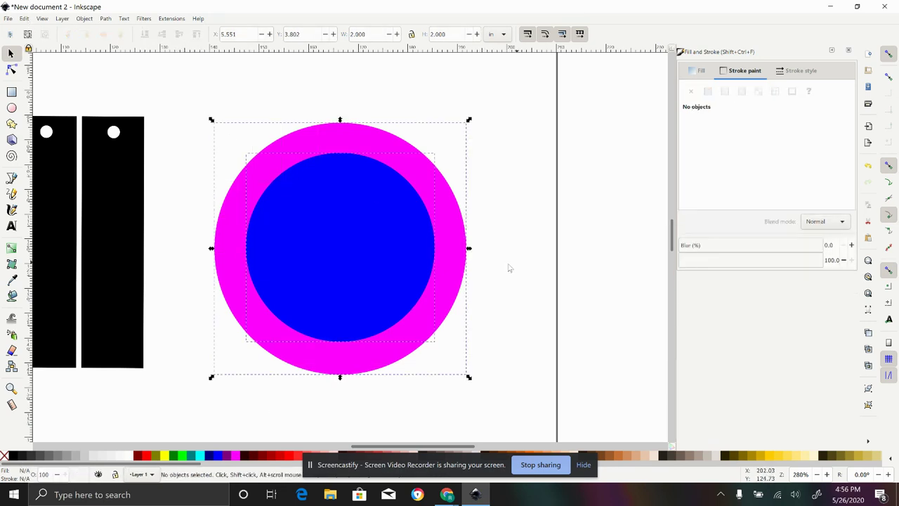
{"action": "left_click", "coordinate": [302, 224]}
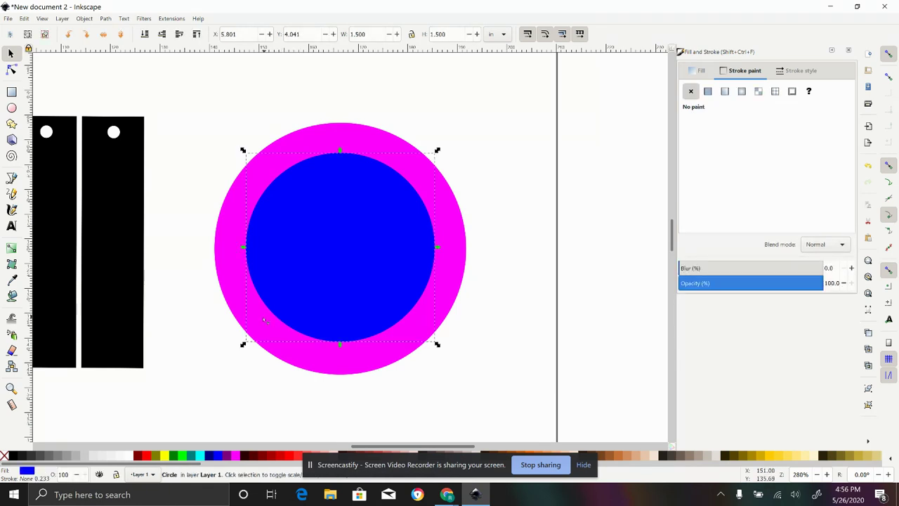
{"action": "left_click", "coordinate": [223, 265], "text": "shift"}
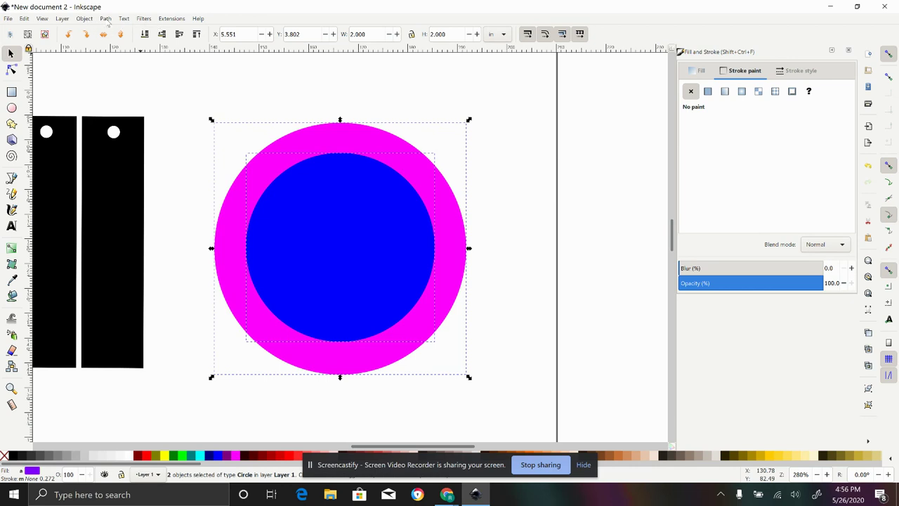
{"action": "left_click", "coordinate": [106, 19]}
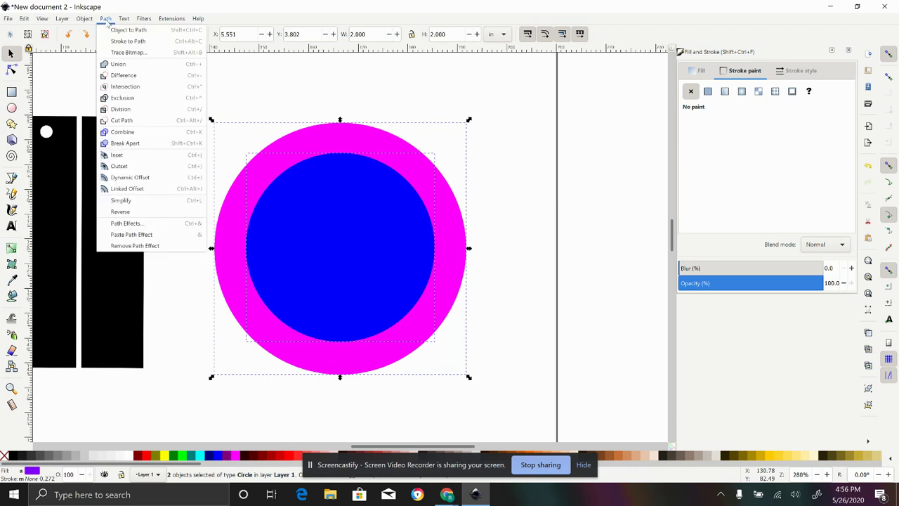
{"action": "left_click", "coordinate": [130, 76]}
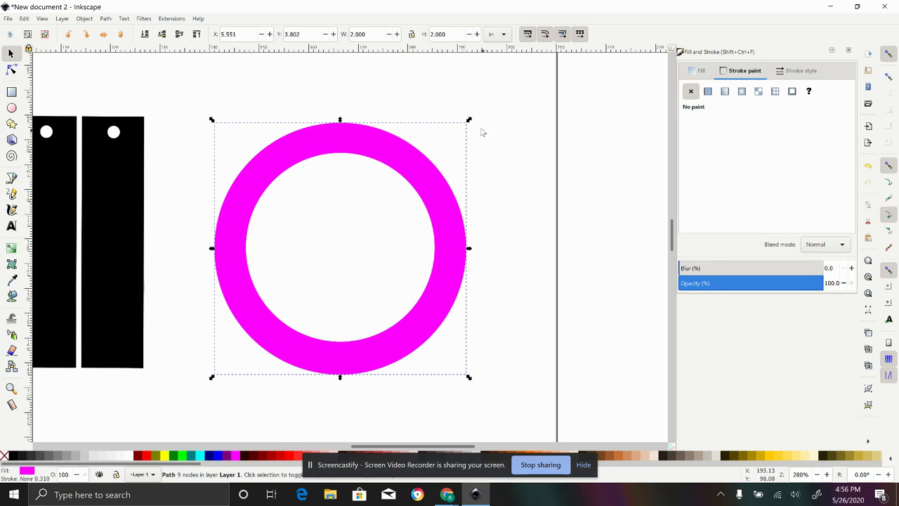
{"action": "left_click_drag", "start_coordinate": [417, 181], "coordinate": [441, 141]}
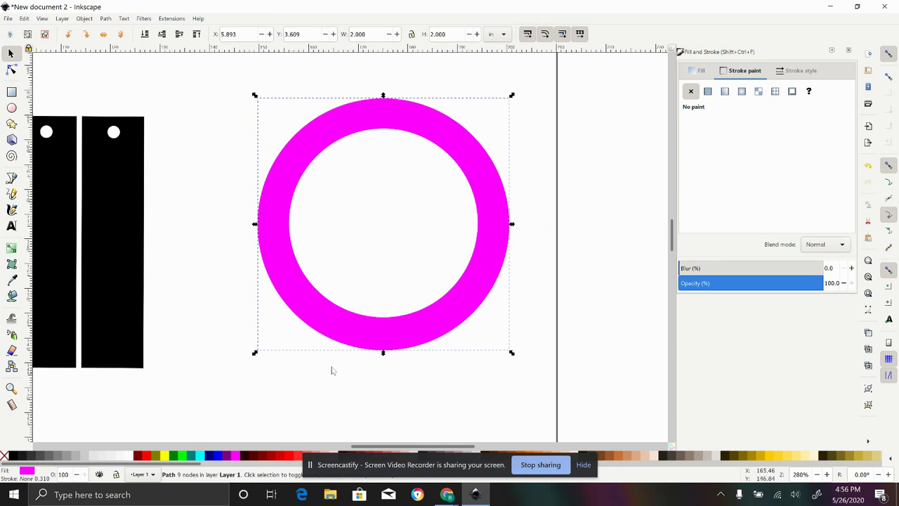
- Move the second black bar onto the ring's centre and align the ring over it
{"action": "left_click", "coordinate": [308, 368]}
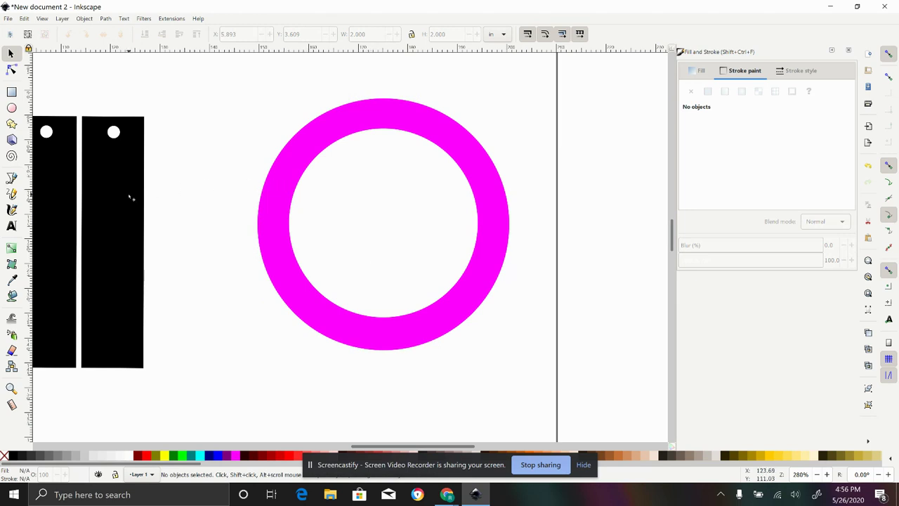
{"action": "left_click_drag", "start_coordinate": [112, 186], "coordinate": [385, 140]}
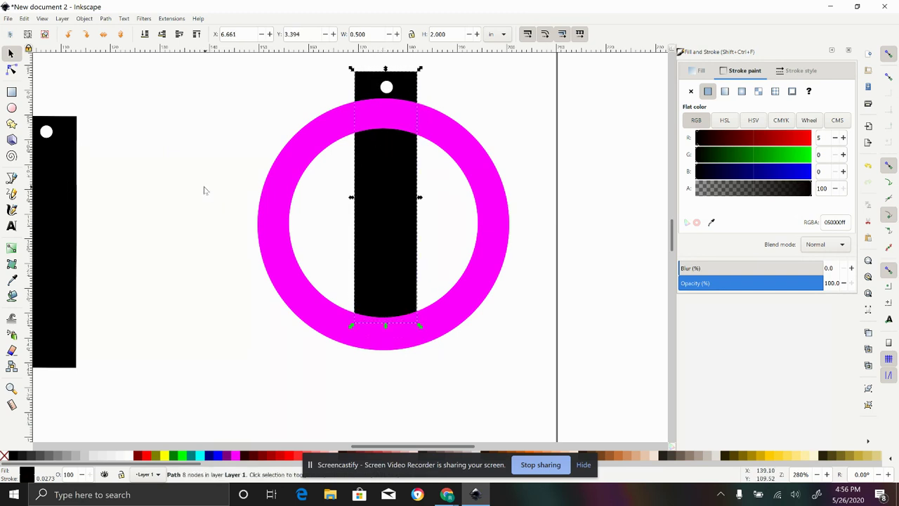
{"action": "left_click_drag", "start_coordinate": [303, 162], "coordinate": [302, 200]}
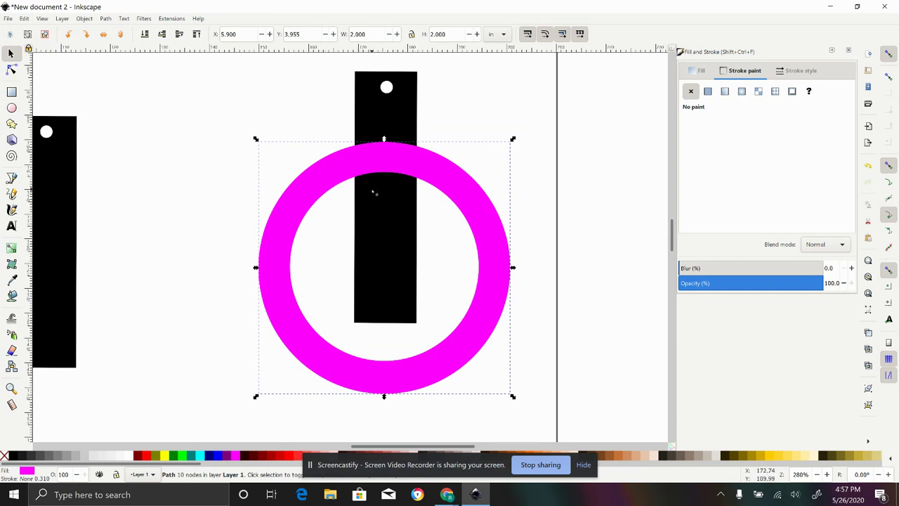
- Union the ring and black bar into one 18-node black path and nudge it into place
{"action": "left_click", "coordinate": [373, 120], "text": "shift"}
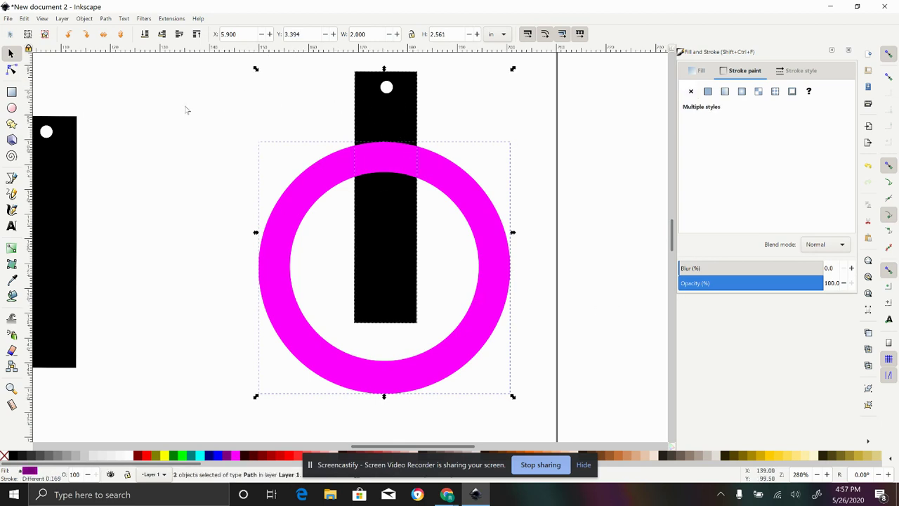
{"action": "left_click", "coordinate": [105, 19]}
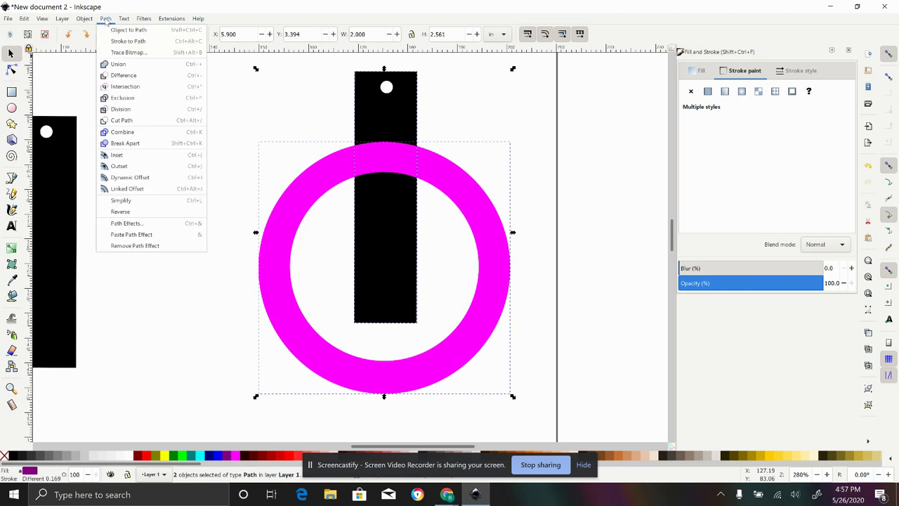
{"action": "left_click", "coordinate": [116, 64]}
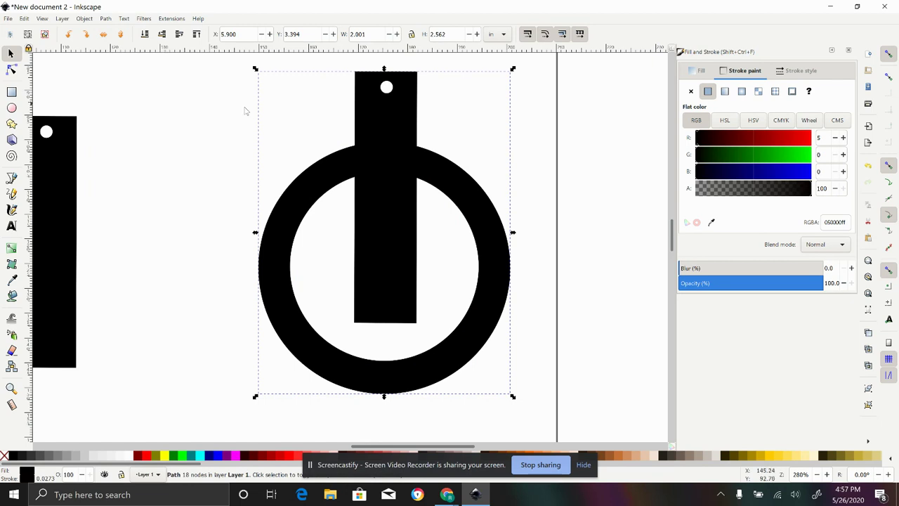
{"action": "left_click_drag", "start_coordinate": [334, 149], "coordinate": [321, 134]}
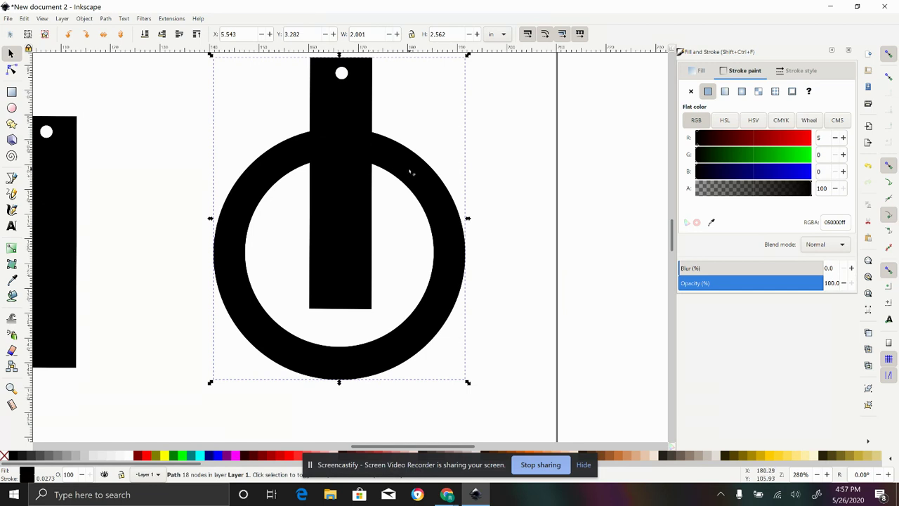
{"action": "left_click", "coordinate": [496, 161]}
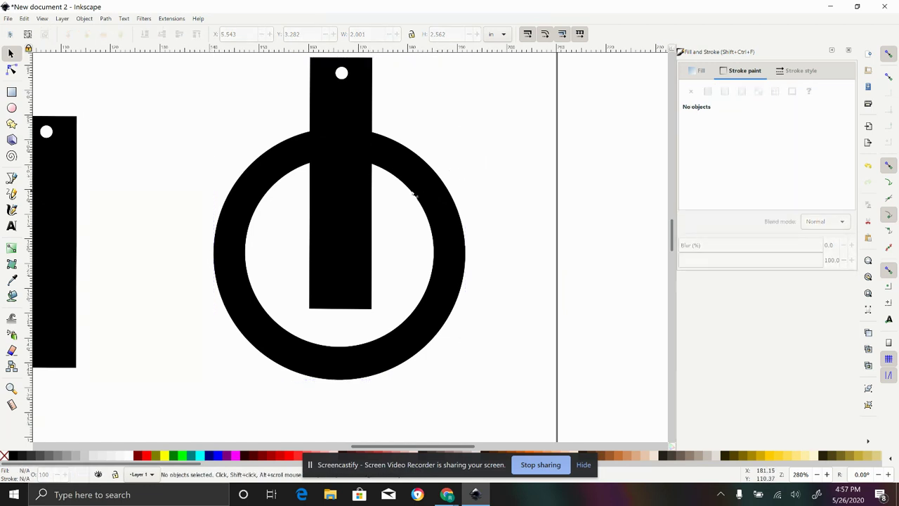
- Draw a blue rounded four-cornered star near the top-left with the Star/Polygon tool
{"action": "left_click", "coordinate": [11, 124]}
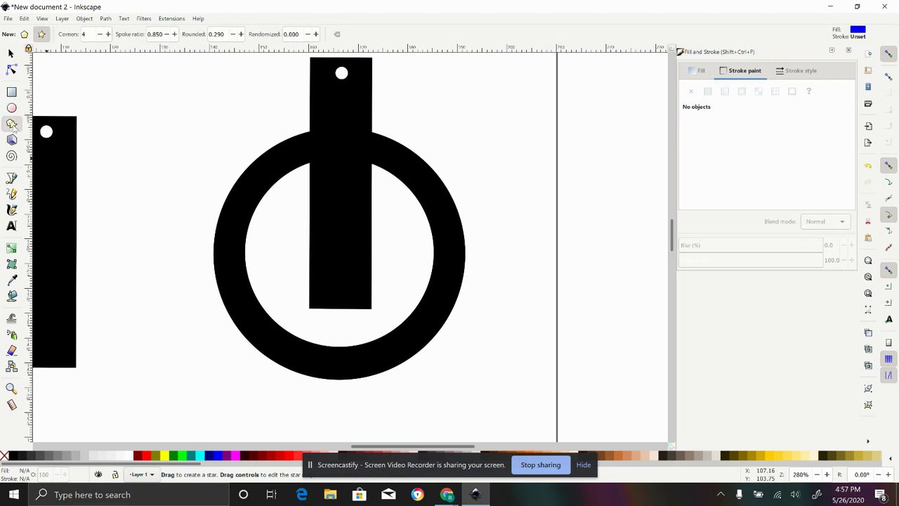
{"action": "scroll", "coordinate": [222, 174], "scroll_direction": "down", "scroll_amount": 3}
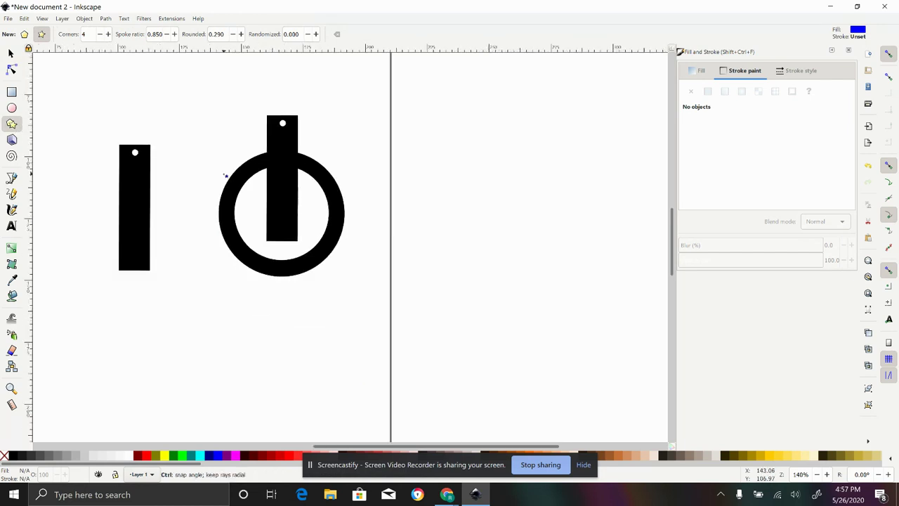
{"action": "scroll", "coordinate": [72, 217], "scroll_direction": "up", "scroll_amount": 5}
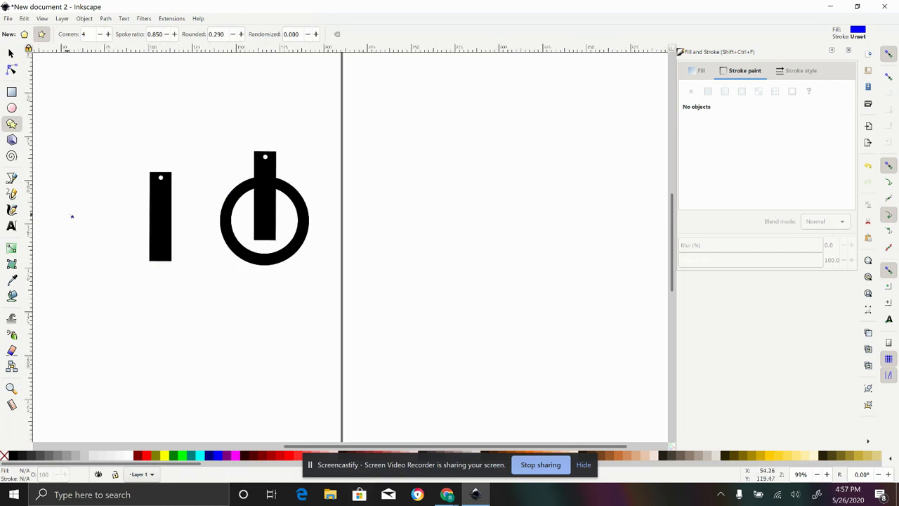
{"action": "scroll", "coordinate": [184, 207], "scroll_direction": "up", "scroll_amount": 3}
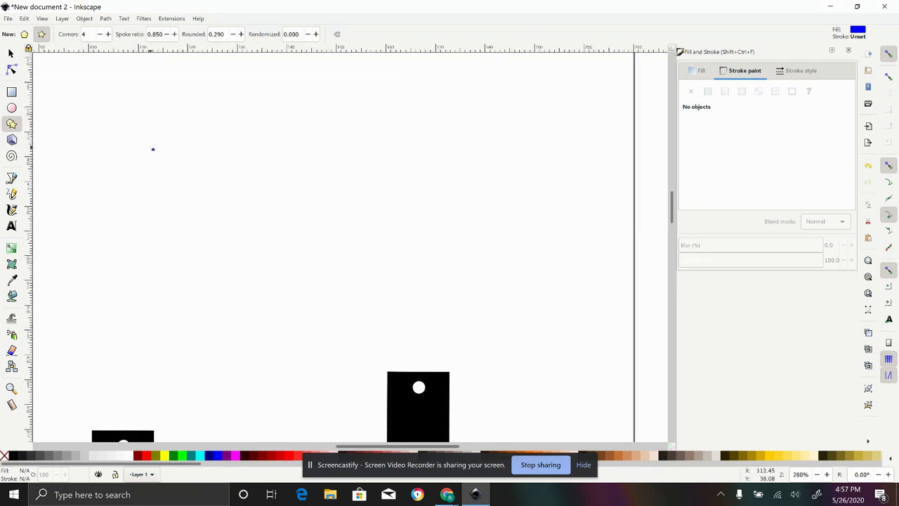
{"action": "mouse_move", "coordinate": [153, 144]}
{"action": "left_mouse_down"}
{"action": "mouse_move", "coordinate": [211, 194]}
{"action": "mouse_move", "coordinate": [201, 201]}
{"action": "mouse_move", "coordinate": [194, 193]}
{"action": "left_mouse_up"}
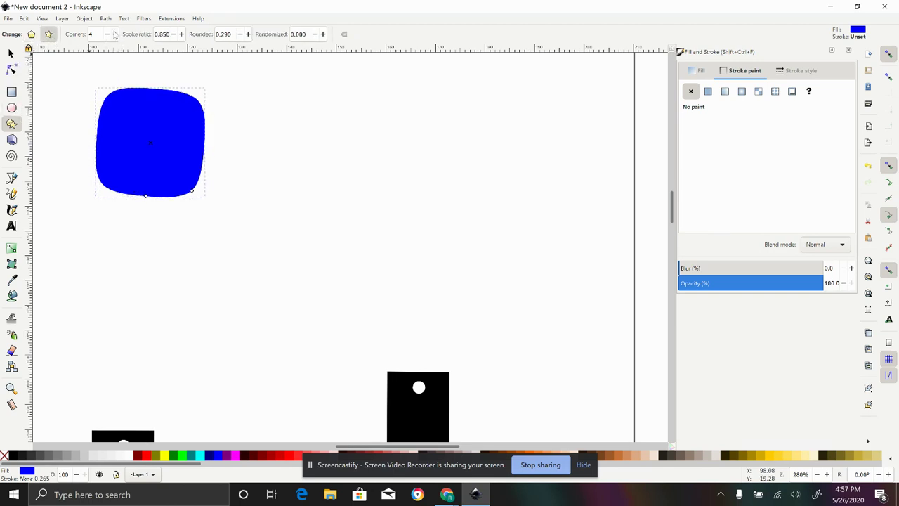
- Set the star to 5 corners with reduced rounding and a lower spoke ratio
{"action": "left_click", "coordinate": [116, 34]}
{"action": "left_click", "coordinate": [115, 33]}
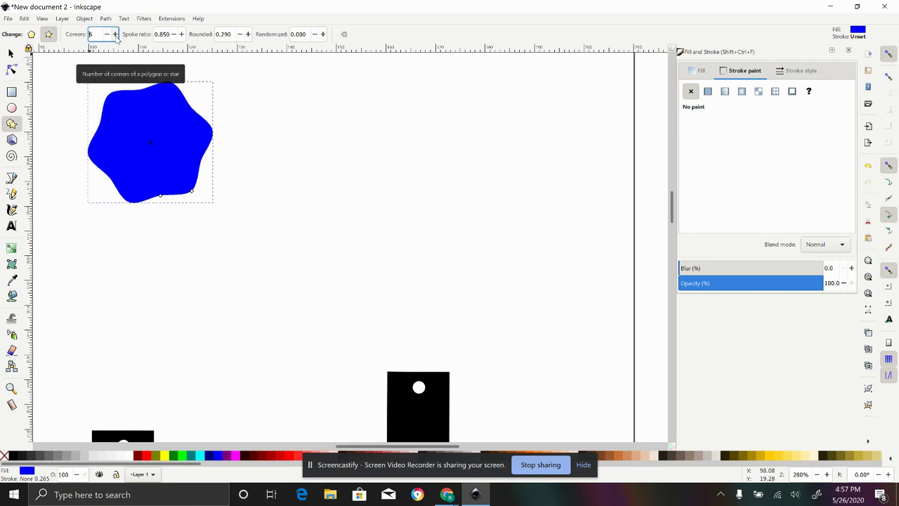
{"action": "left_click", "coordinate": [106, 34]}
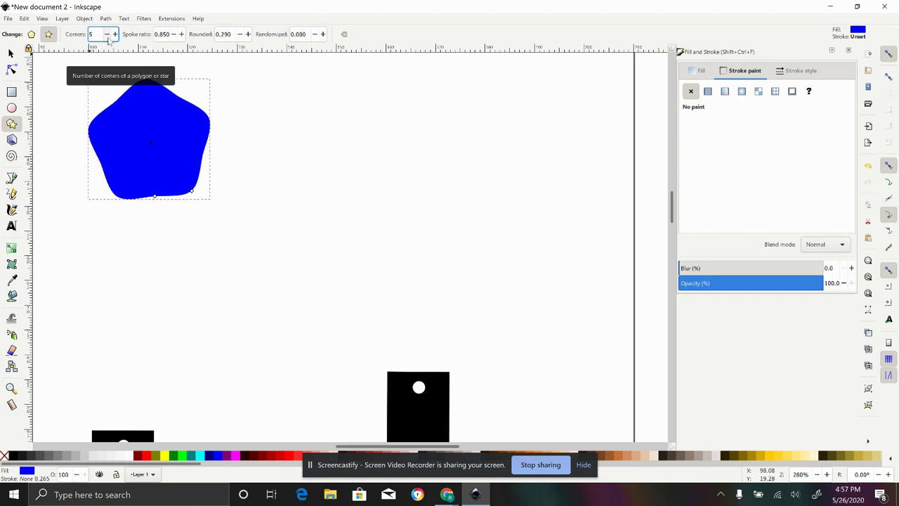
{"action": "left_click", "coordinate": [239, 35]}
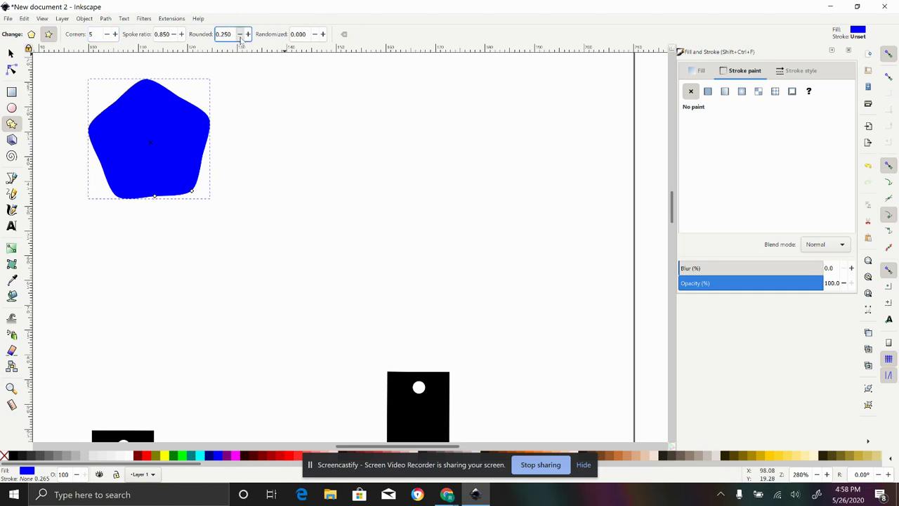
{"action": "left_click_drag", "start_coordinate": [240, 36], "coordinate": [241, 40]}
{"action": "left_click_drag", "start_coordinate": [174, 37], "coordinate": [174, 37]}
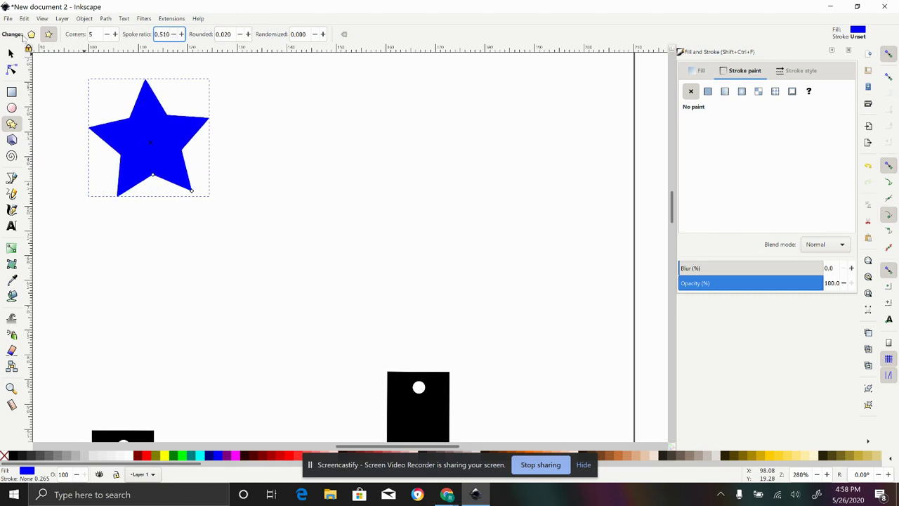
{"action": "left_click_drag", "start_coordinate": [173, 36], "coordinate": [181, 37]}
- Raise the star's Randomized value, then switch to the Glowforge design page in Chrome
{"action": "left_click_drag", "start_coordinate": [323, 35], "coordinate": [318, 39]}
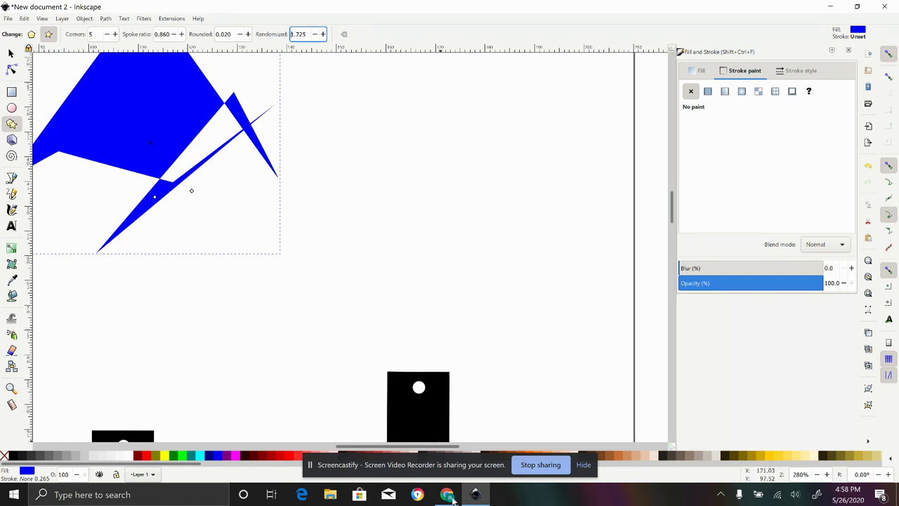
{"action": "mouse_move", "coordinate": [447, 495]}
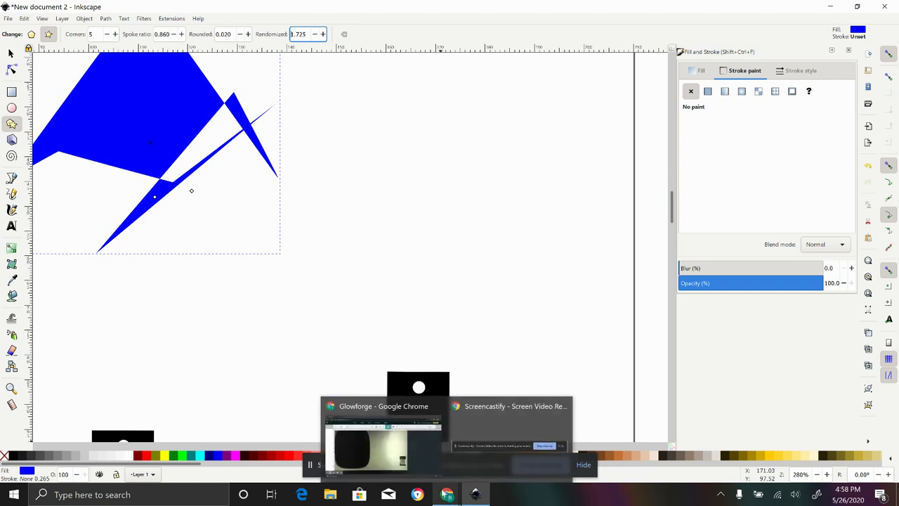
{"action": "left_click", "coordinate": [409, 440]}
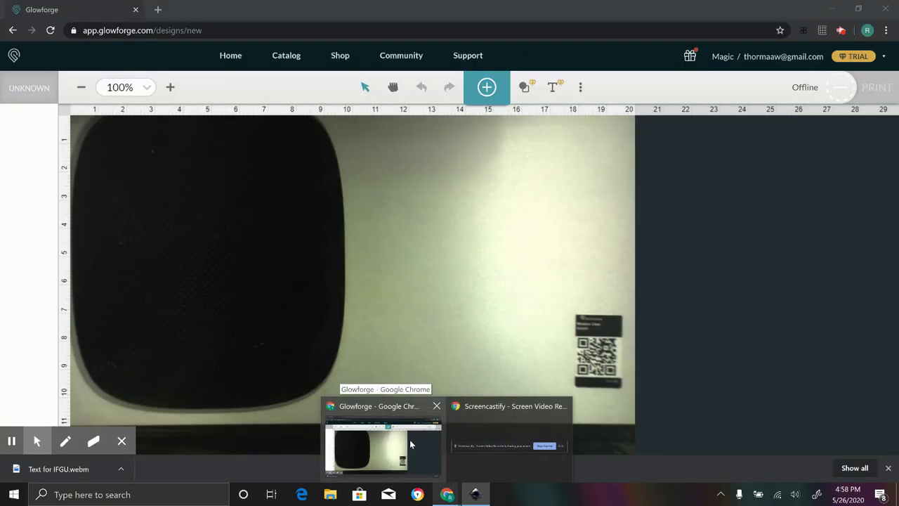